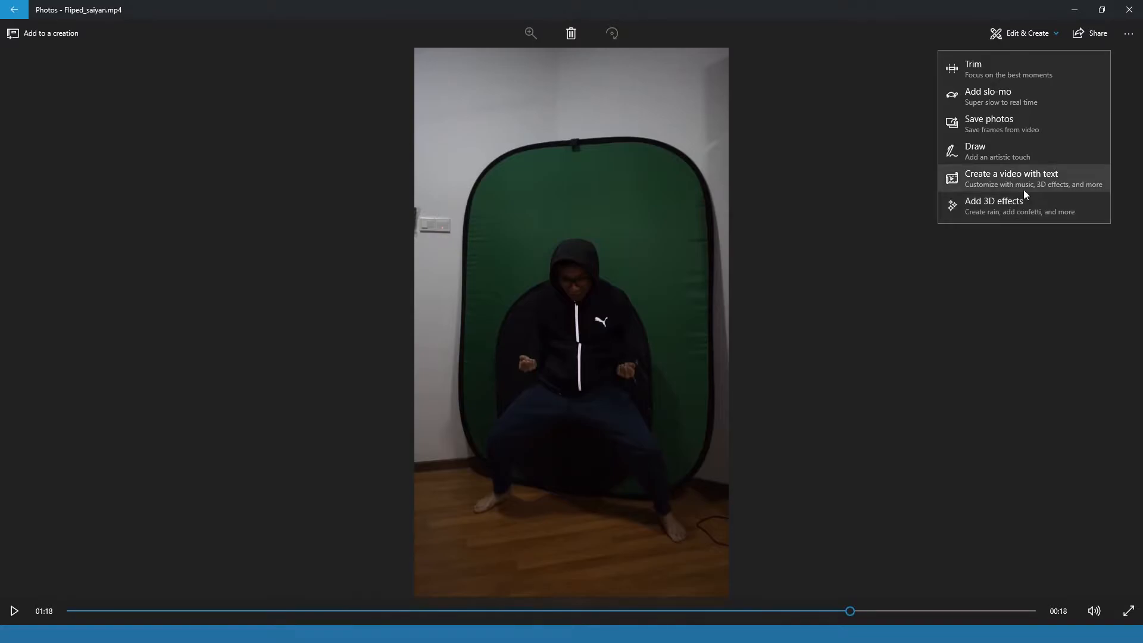
# - Create a video with text from the open clip and name the project "super sasian"
pyautogui.click(1027, 187)
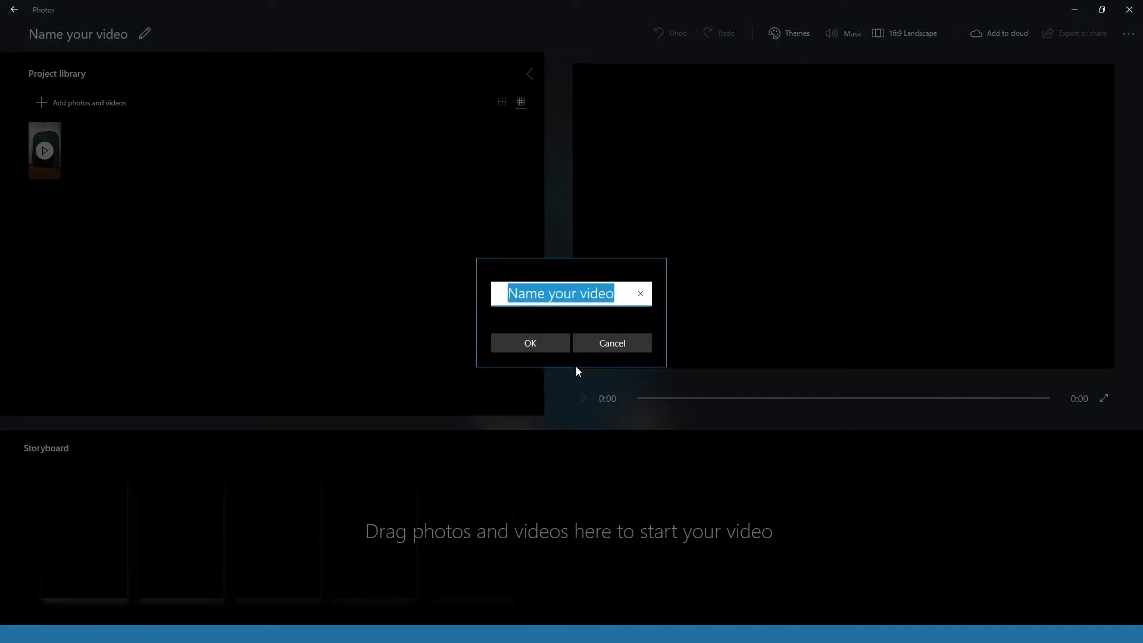
pyautogui.write('super saiyna')
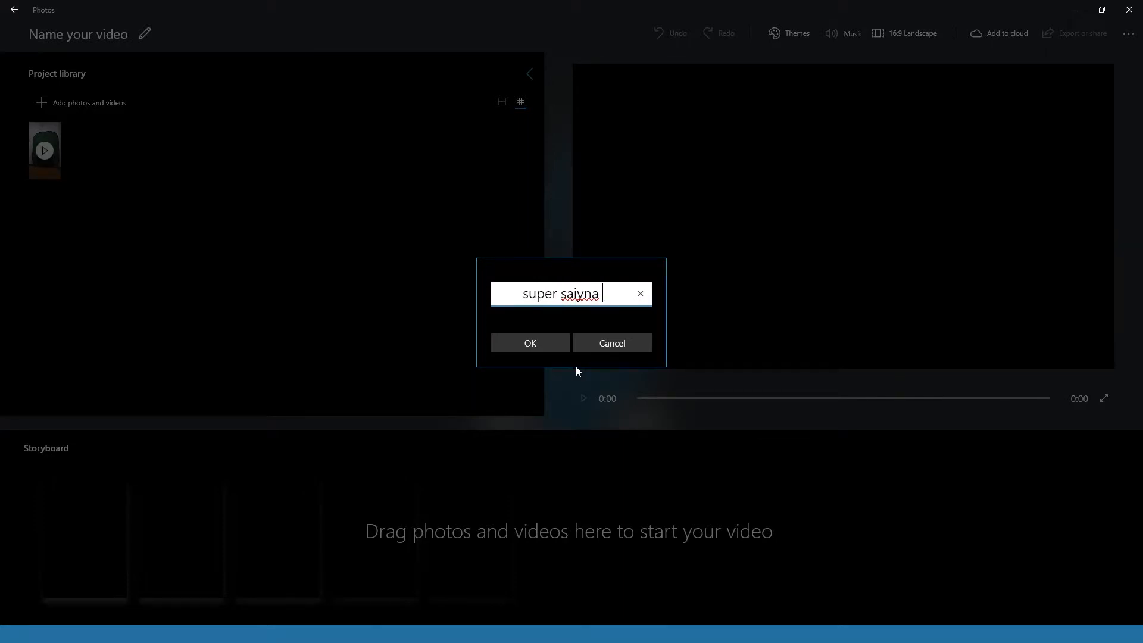
pyautogui.press('BackSpace')
pyautogui.press('BackSpace')
pyautogui.write('an')
pyautogui.press('BackSpace')
pyautogui.press('BackSpace')
pyautogui.press('BackSpace')
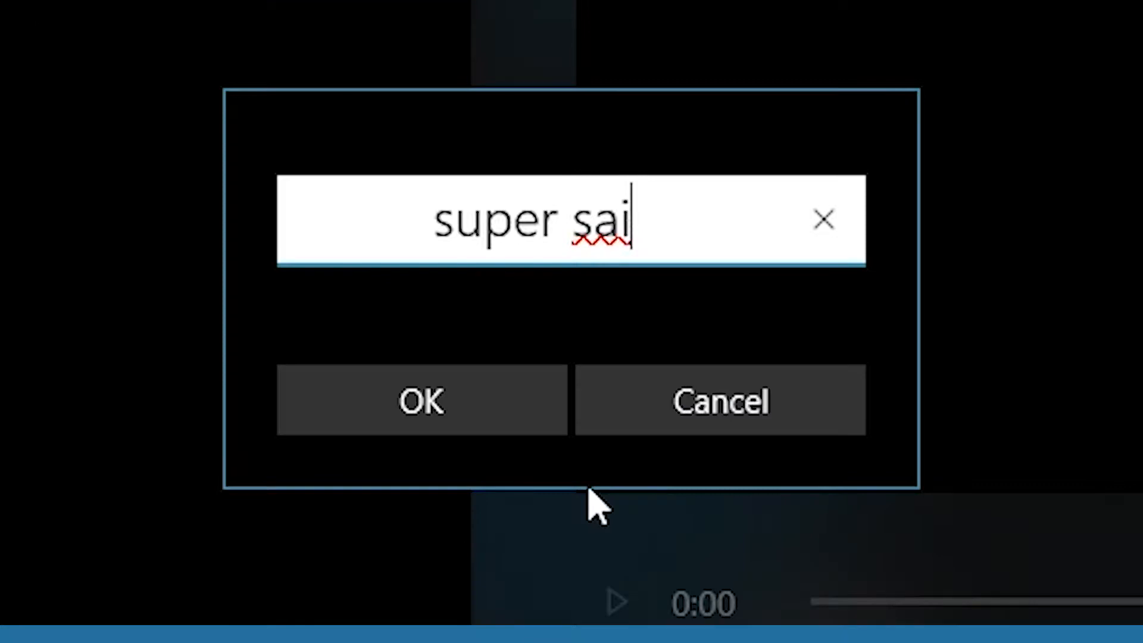
pyautogui.press('BackSpace')
pyautogui.write('sian')
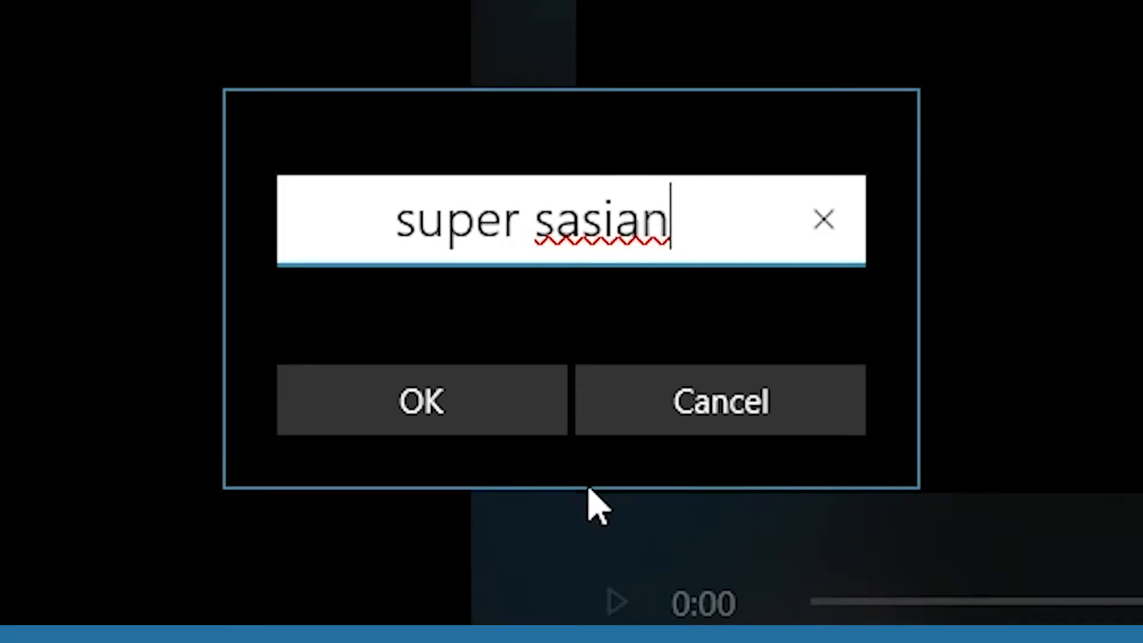
pyautogui.click(503, 420)
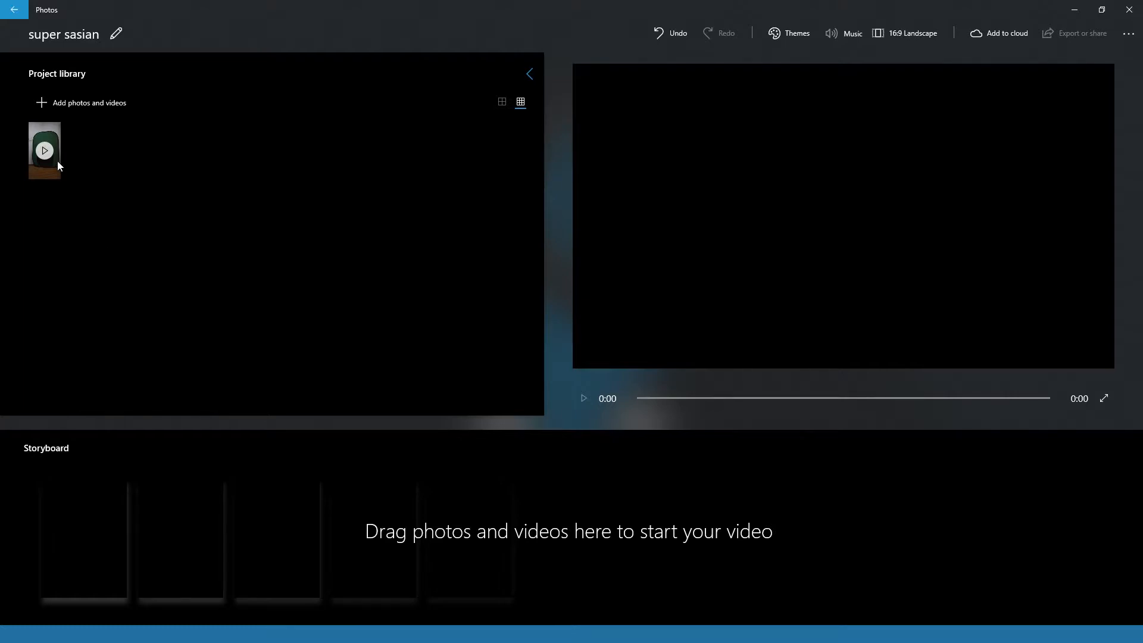
# - Place the library clip on the storyboard and trim its beginning so it starts at about 1:14
pyautogui.moveTo(39, 171); pyautogui.dragTo(96, 526)
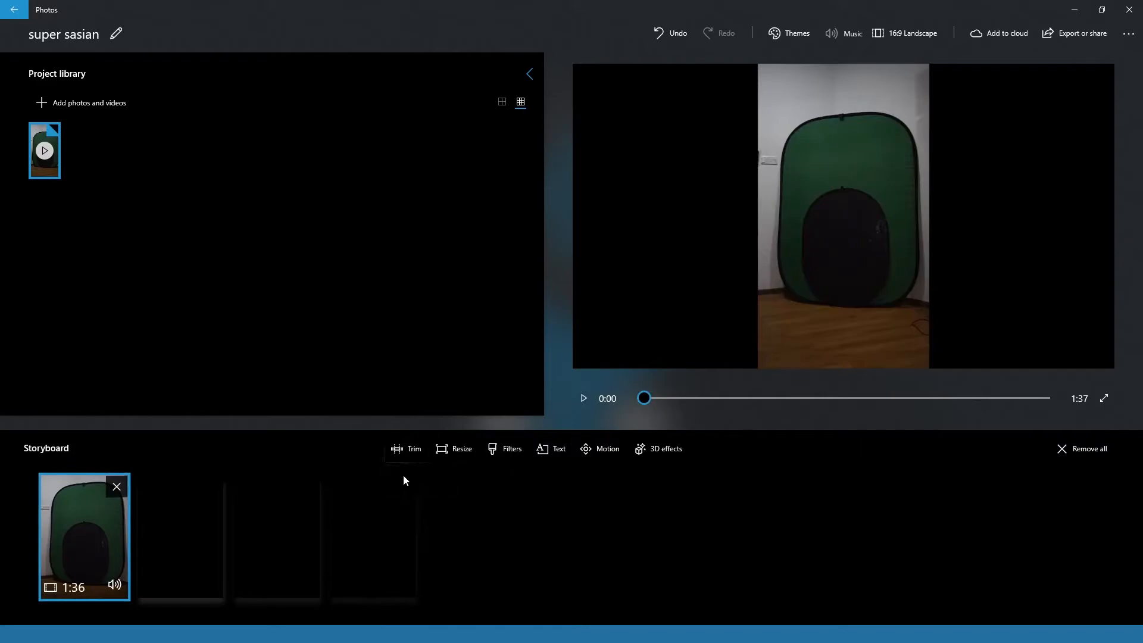
pyautogui.click(407, 452)
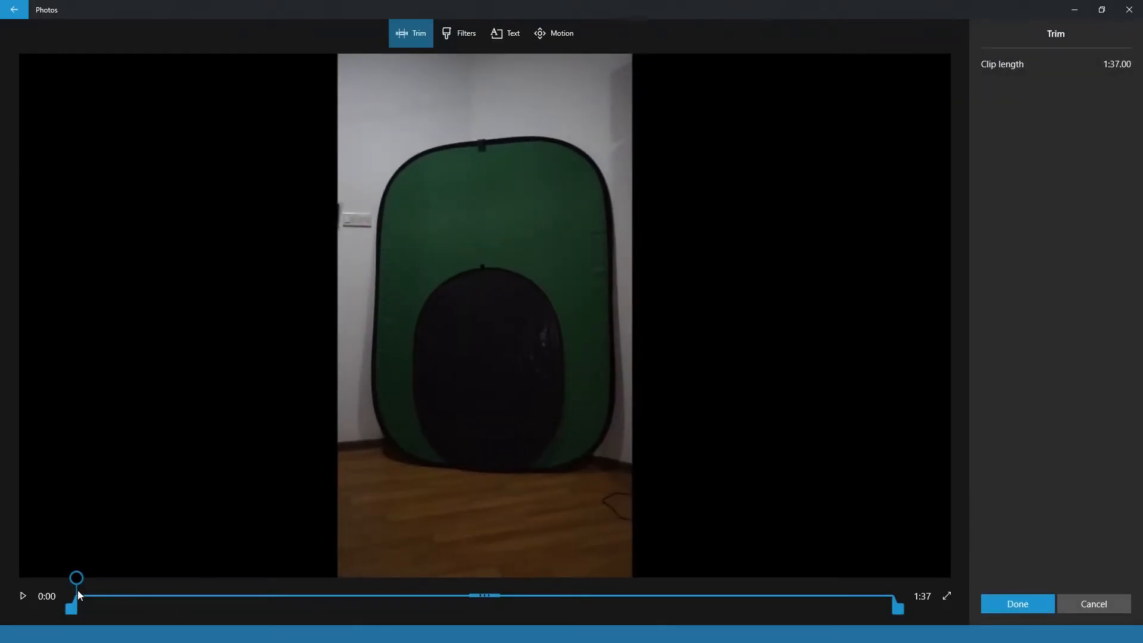
pyautogui.moveTo(75, 619); pyautogui.dragTo(706, 597)
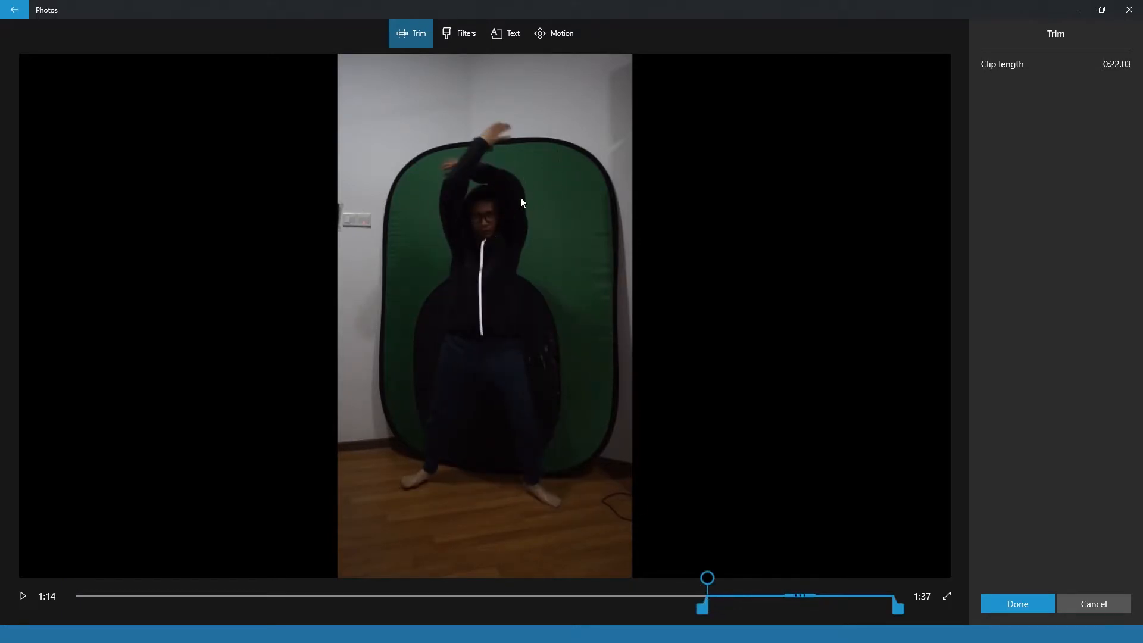
pyautogui.click(1019, 609)
# - Trim the end of the storyboard clip to about 1:30, giving a clip length of 15.8 seconds
pyautogui.moveTo(655, 398); pyautogui.dragTo(904, 394)
pyautogui.click(408, 449)
pyautogui.moveTo(892, 609); pyautogui.dragTo(841, 607)
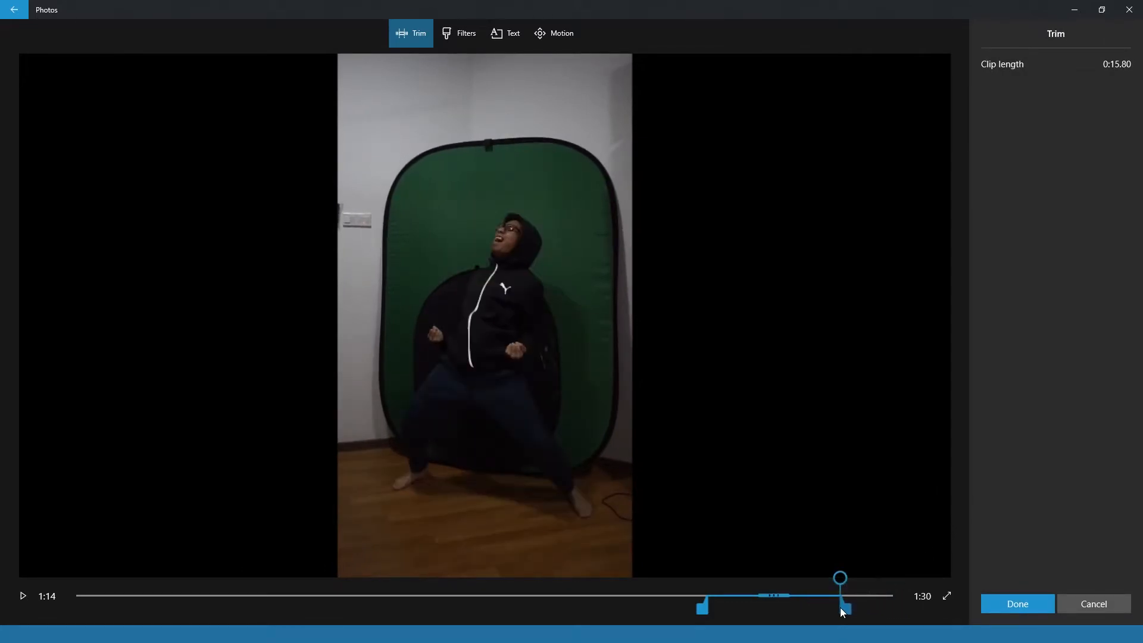
pyautogui.click(1042, 600)
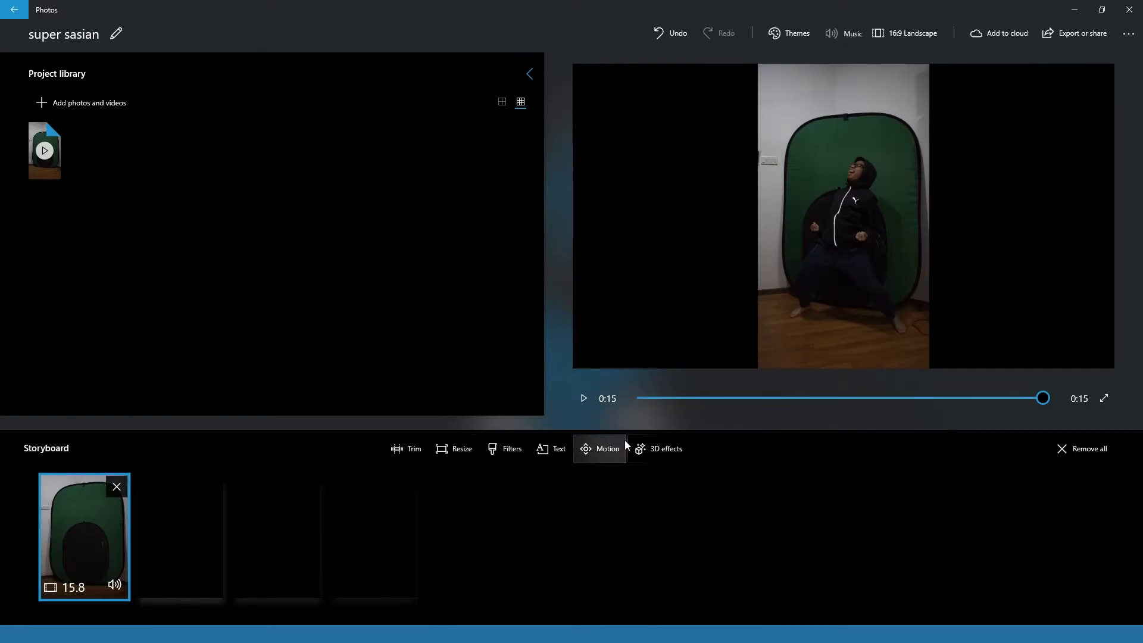
# - Add the Glowing star 3D effect at the start of the clip, placed over the man's upper body
pyautogui.click(660, 452)
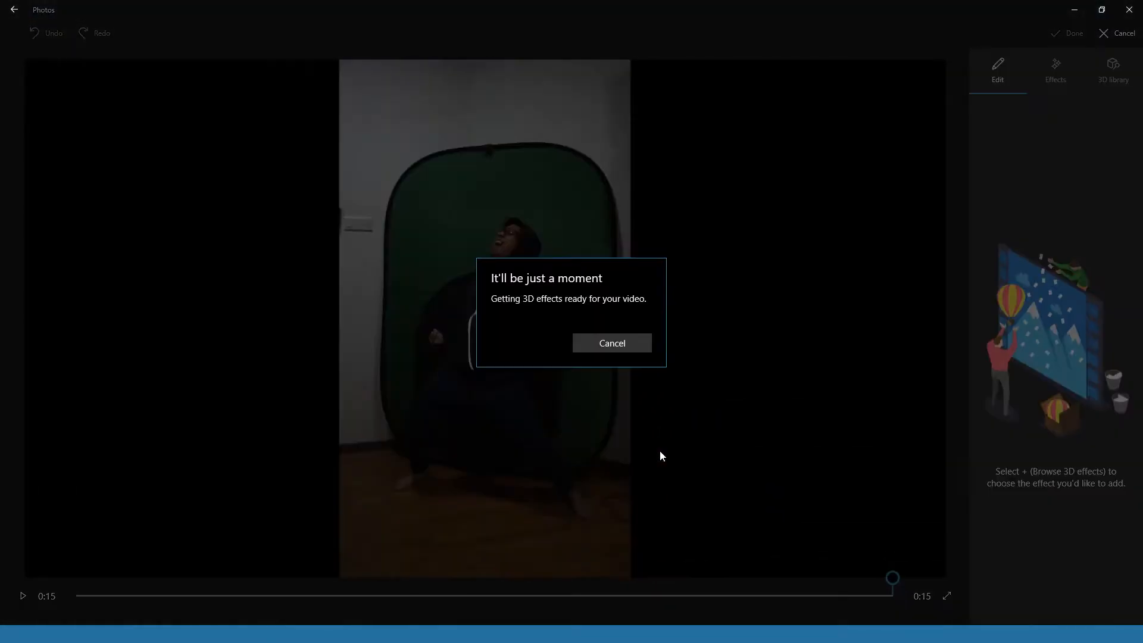
pyautogui.scroll(-3, 1010, 206)
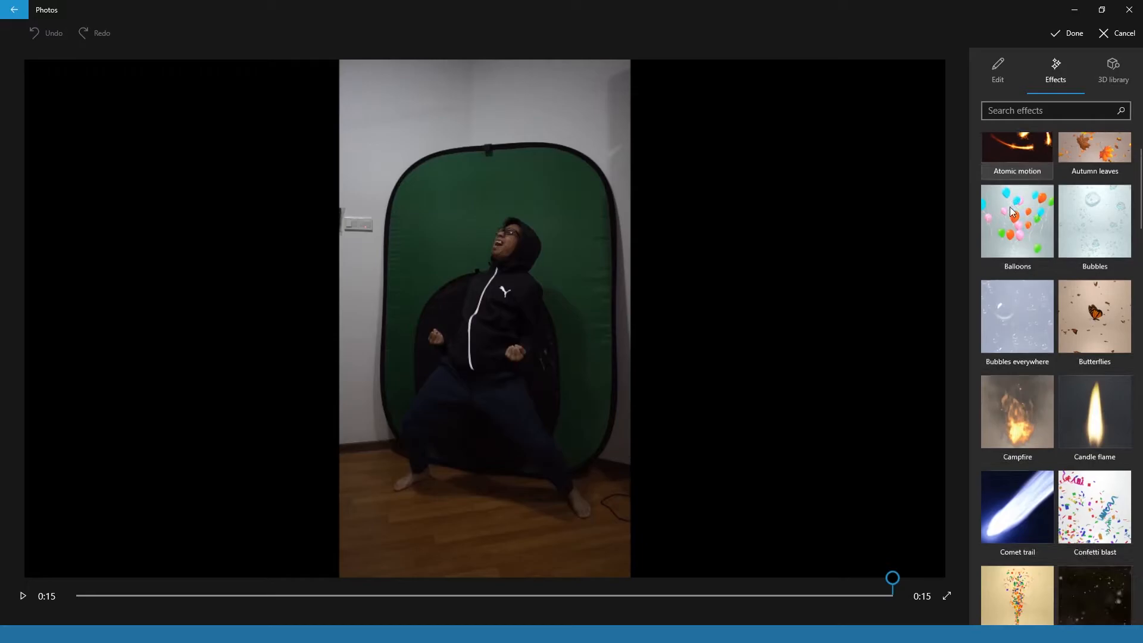
pyautogui.scroll(-15, 1051, 416)
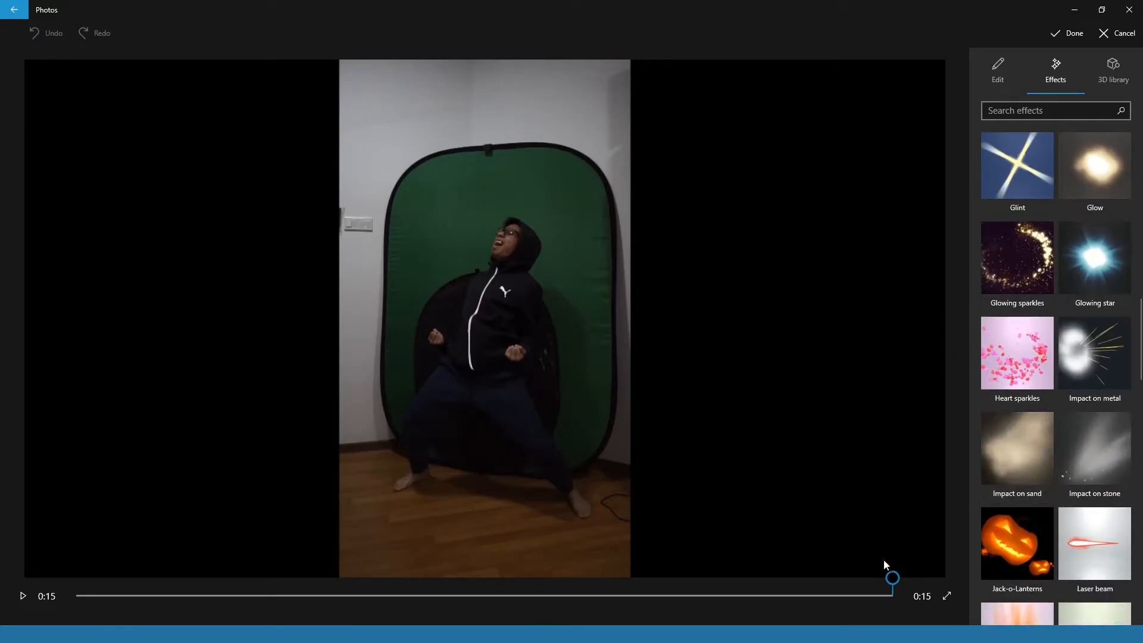
pyautogui.moveTo(893, 579); pyautogui.dragTo(76, 580)
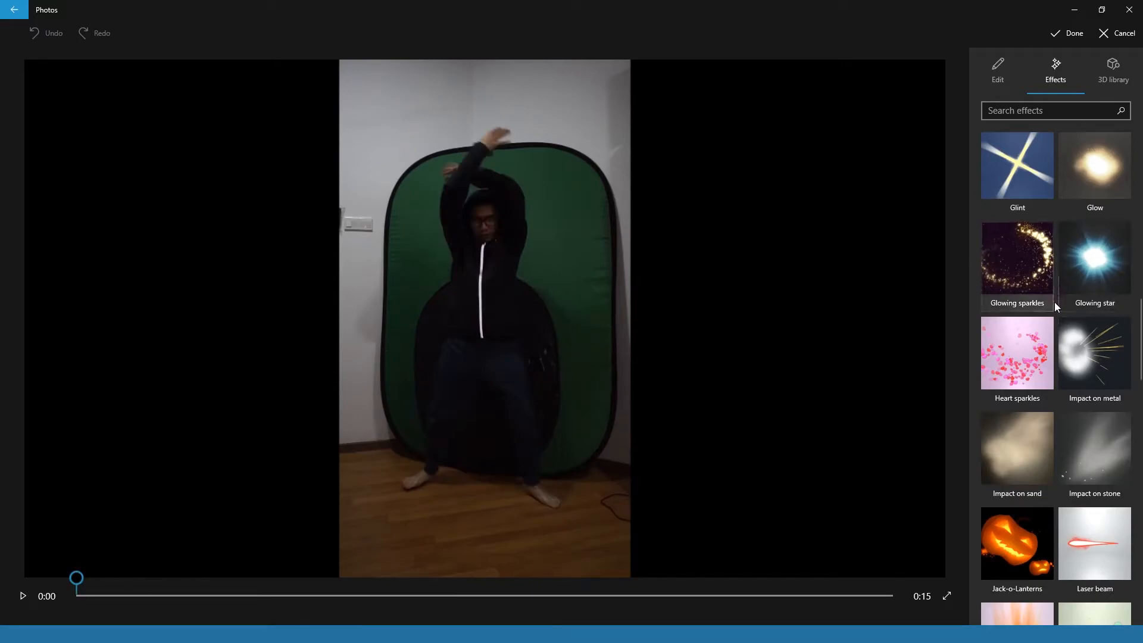
pyautogui.click(1105, 256)
pyautogui.moveTo(1106, 256)
pyautogui.mouseDown()
pyautogui.moveTo(858, 334)
pyautogui.moveTo(452, 245)
pyautogui.moveTo(485, 247)
pyautogui.mouseUp()
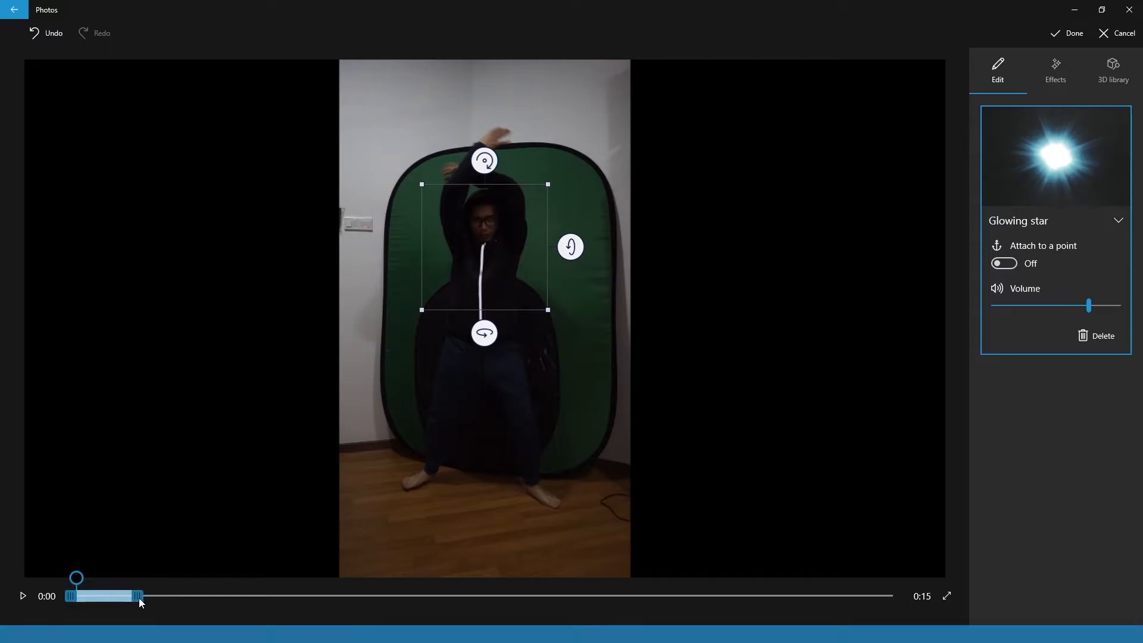
# - Shorten the Glowing star effect slightly at its end, preview it from the start and apply it to the clip
pyautogui.moveTo(125, 599); pyautogui.dragTo(125, 599)
pyautogui.moveTo(116, 578); pyautogui.dragTo(37, 589)
pyautogui.click(20, 599)
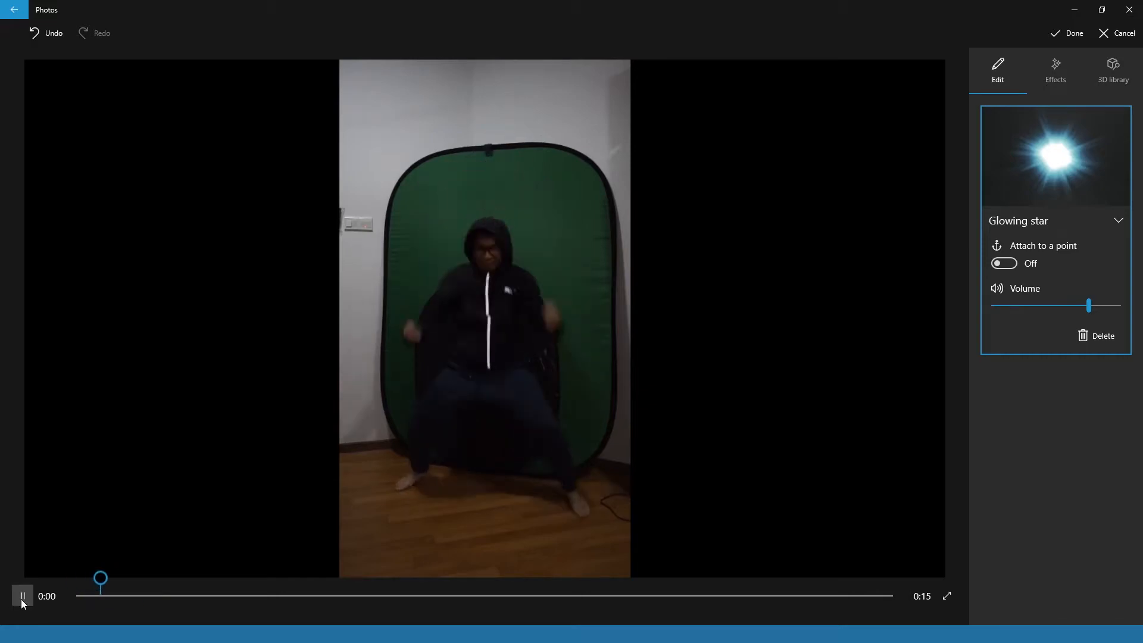
pyautogui.click(21, 599)
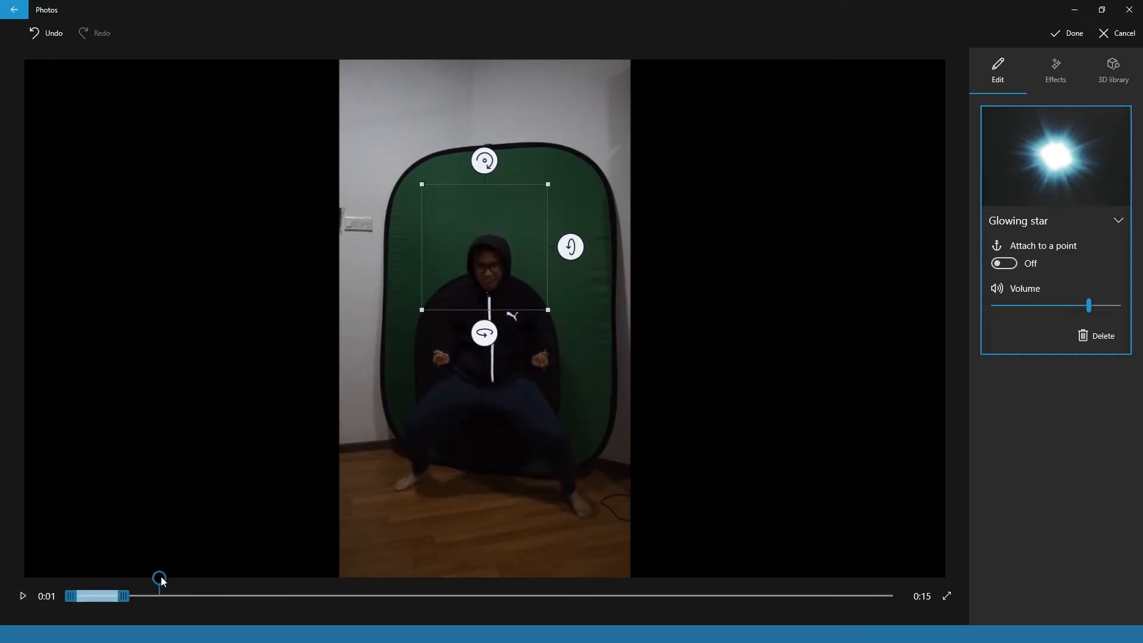
pyautogui.moveTo(162, 581); pyautogui.dragTo(49, 583)
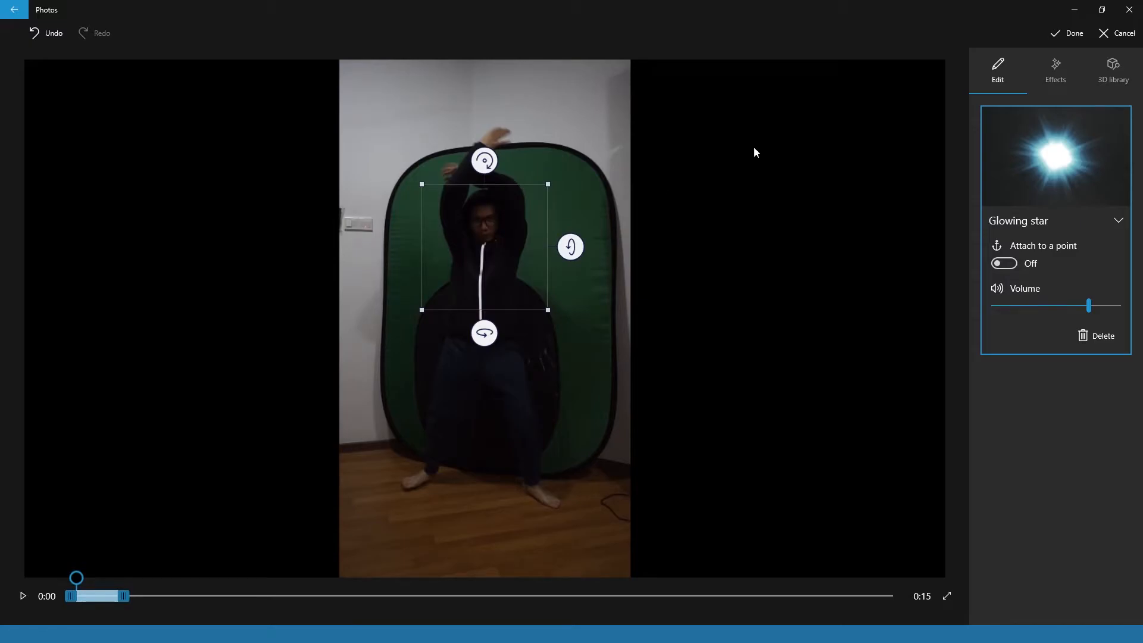
pyautogui.click(1074, 33)
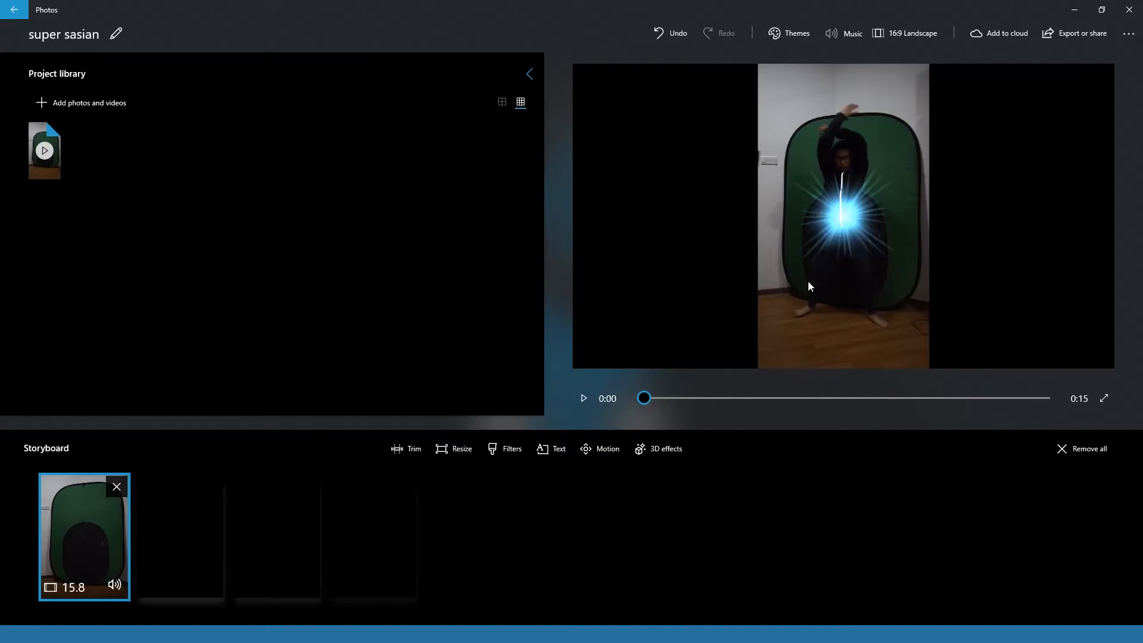
# - Play the clip to about 0:03 and add the Laser wall 3D effect there
pyautogui.click(581, 405)
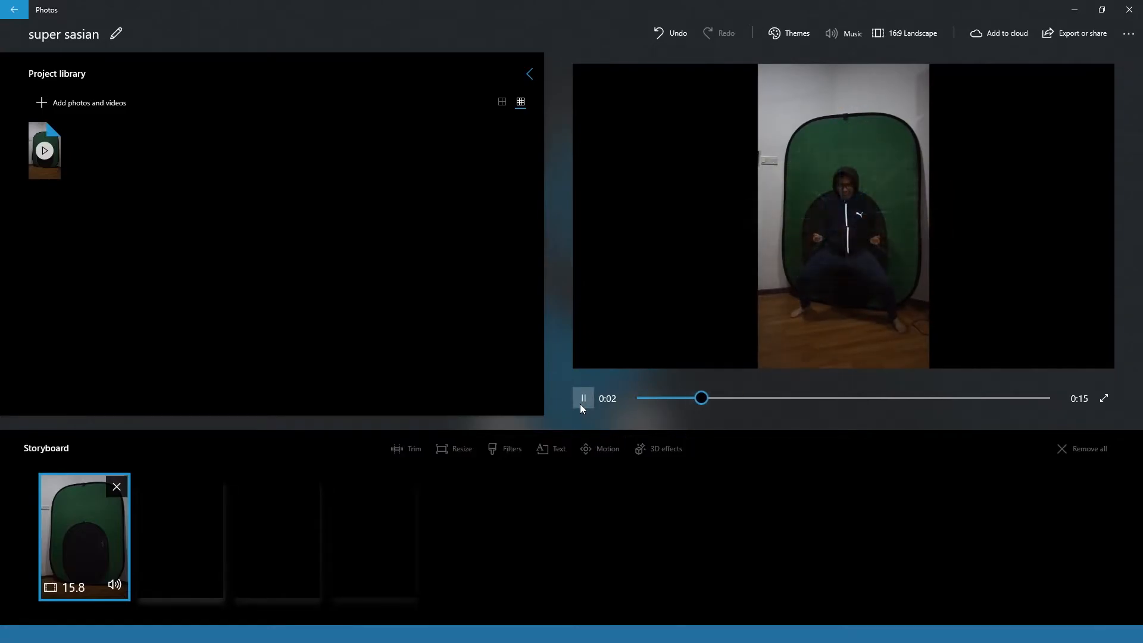
pyautogui.click(582, 398)
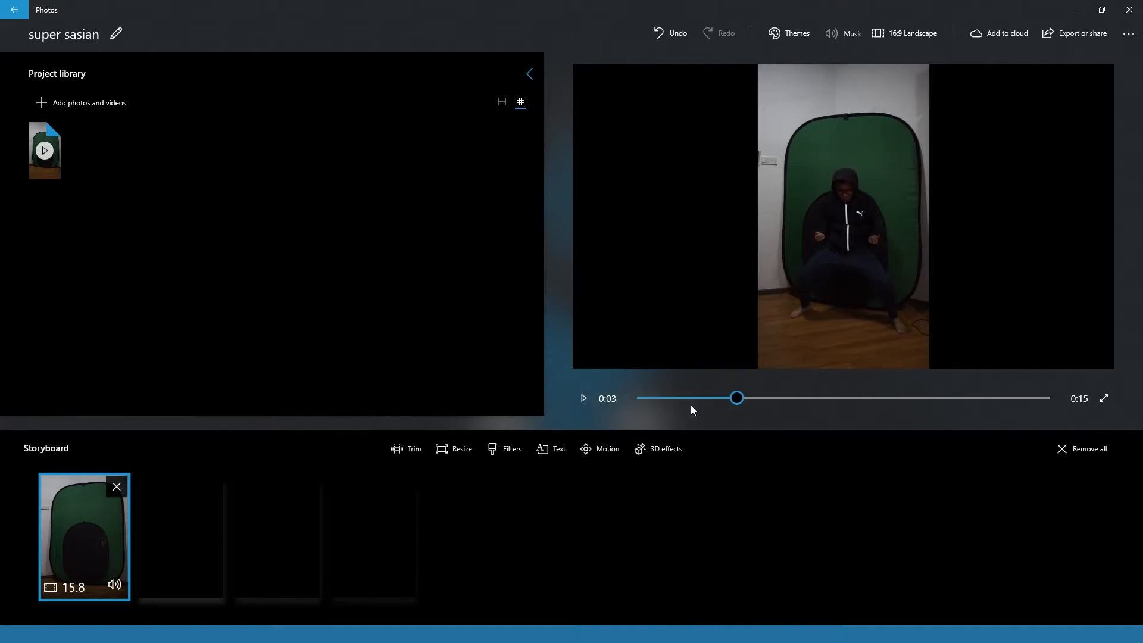
pyautogui.click(660, 451)
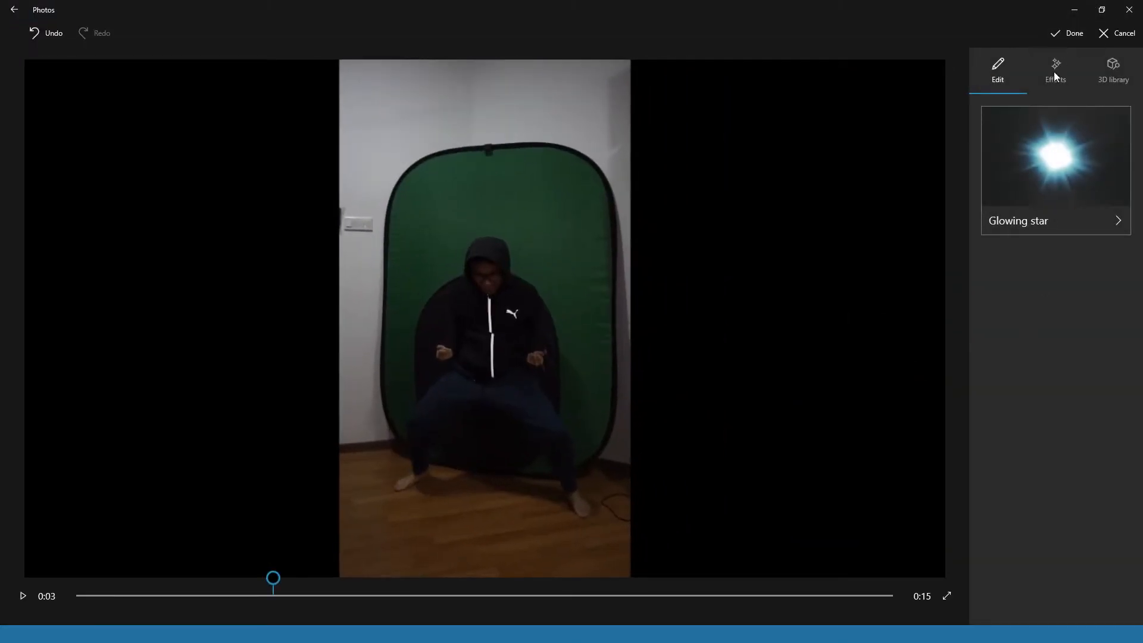
pyautogui.click(1065, 90)
pyautogui.scroll(-15, 1051, 385)
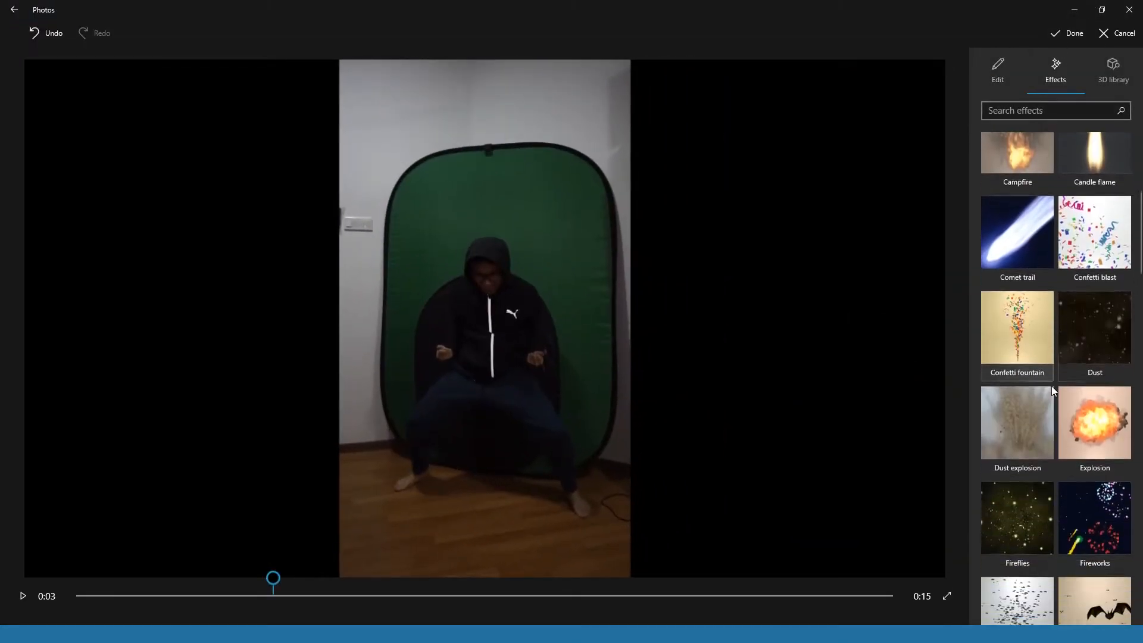
pyautogui.scroll(-2, 1052, 383)
pyautogui.click(1017, 284)
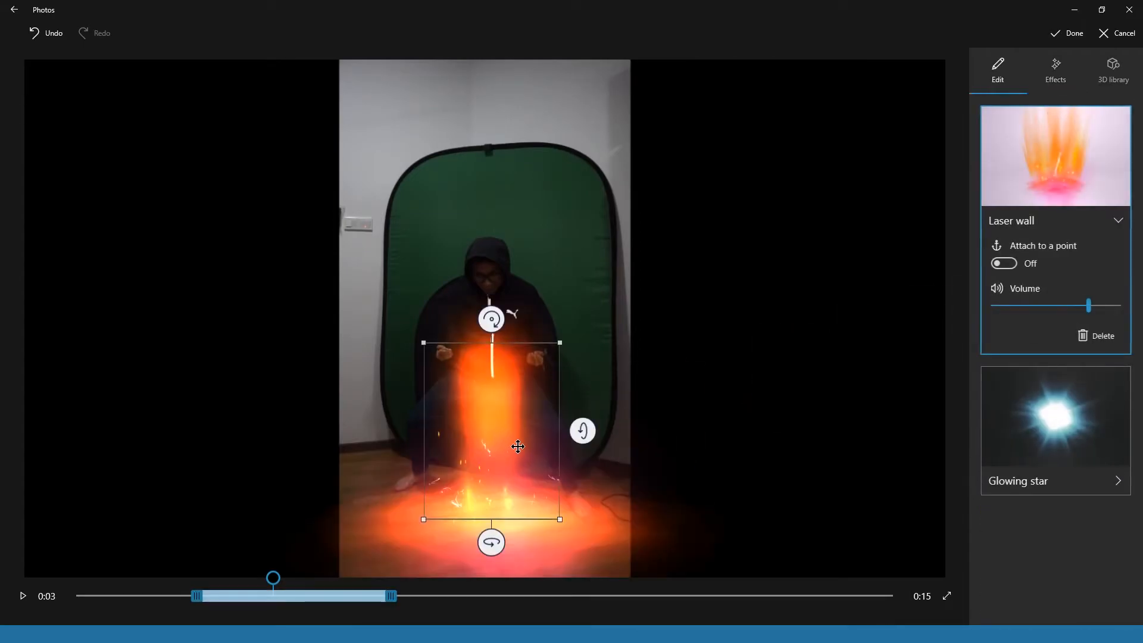
# - Enlarge the Laser wall effect and move it up so it is centred on the crouching man
pyautogui.moveTo(554, 498); pyautogui.dragTo(568, 518)
pyautogui.moveTo(535, 465); pyautogui.dragTo(522, 434)
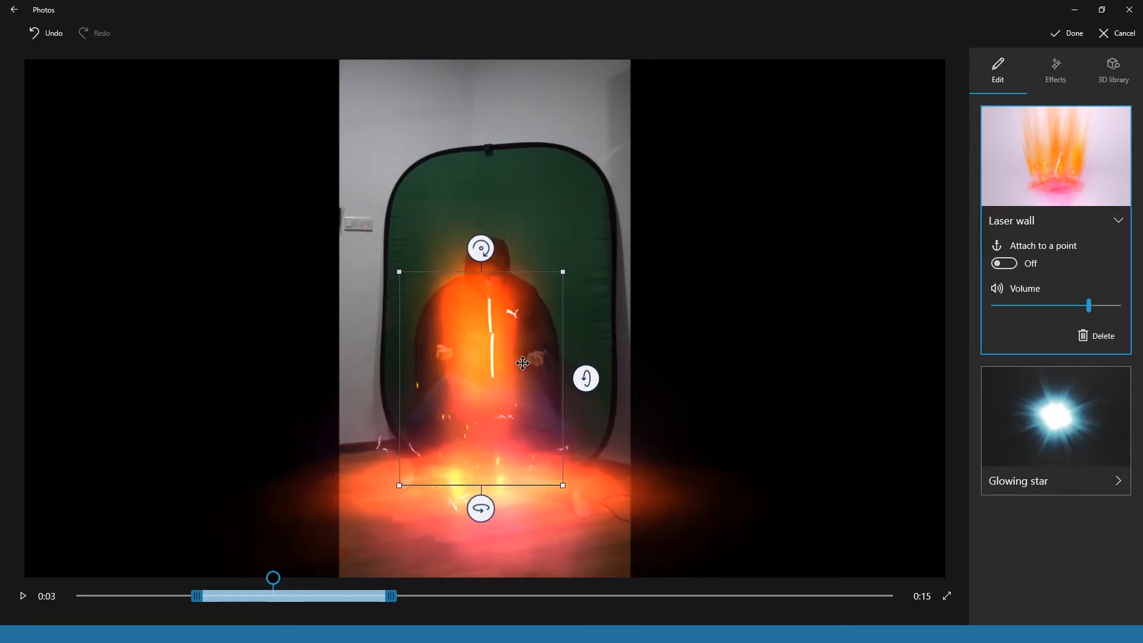
pyautogui.moveTo(515, 363); pyautogui.dragTo(523, 364)
pyautogui.moveTo(587, 378)
pyautogui.mouseDown()
pyautogui.moveTo(586, 410)
pyautogui.moveTo(585, 382)
pyautogui.mouseUp()
pyautogui.moveTo(561, 507); pyautogui.dragTo(580, 522)
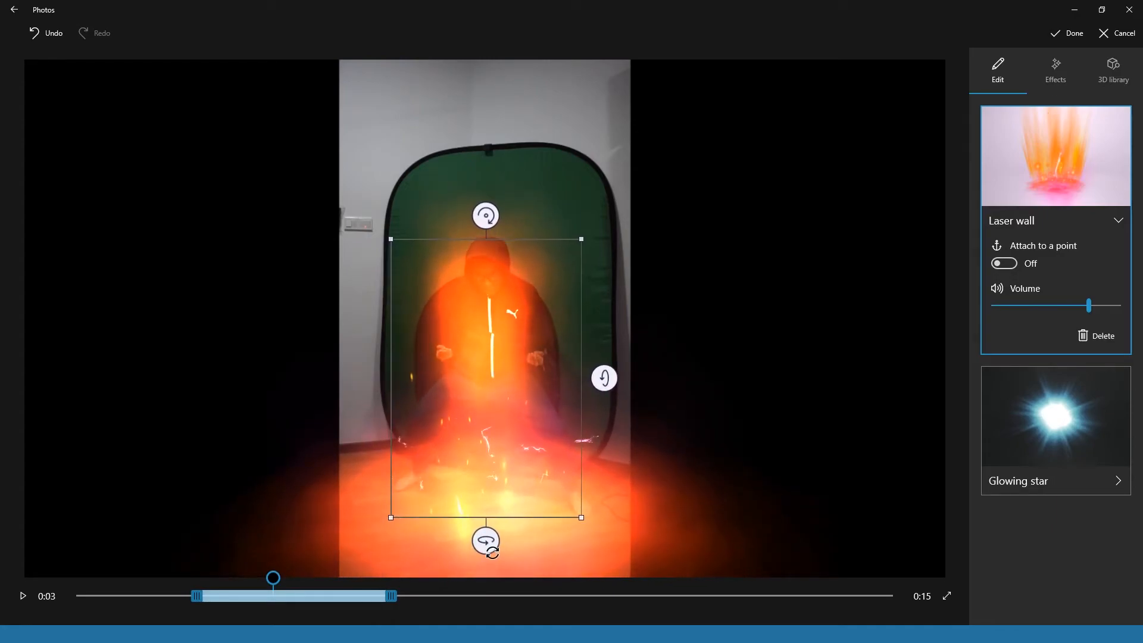
# - Adjust the Laser wall's rotation to face forward and enlarge it to cover most of the green screen
pyautogui.moveTo(485, 540); pyautogui.dragTo(361, 523)
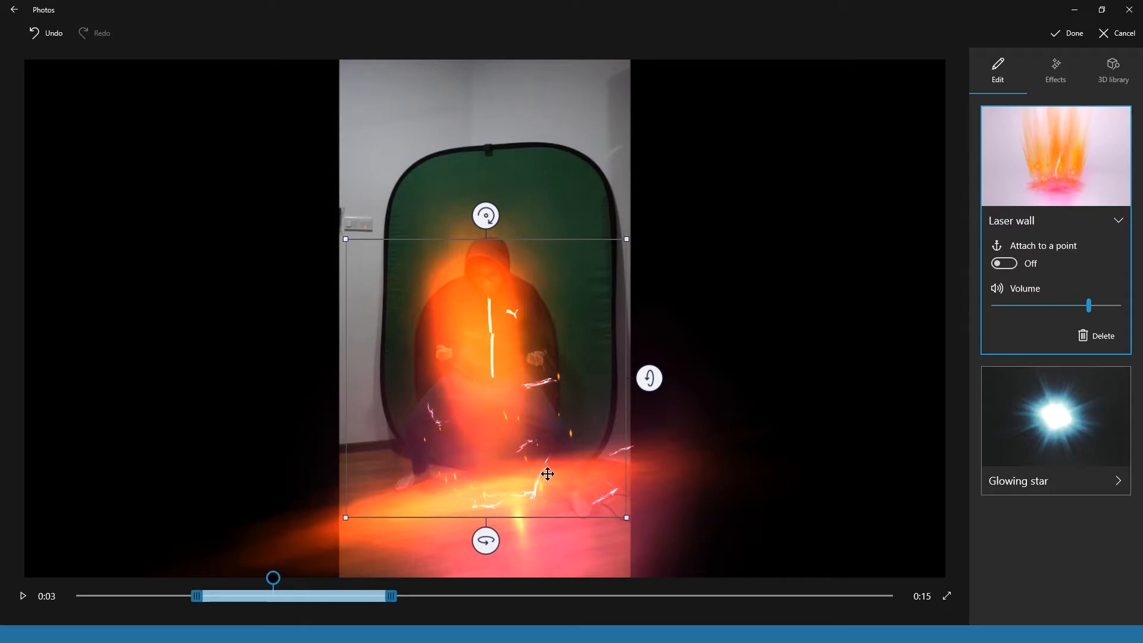
pyautogui.moveTo(486, 539); pyautogui.dragTo(617, 521)
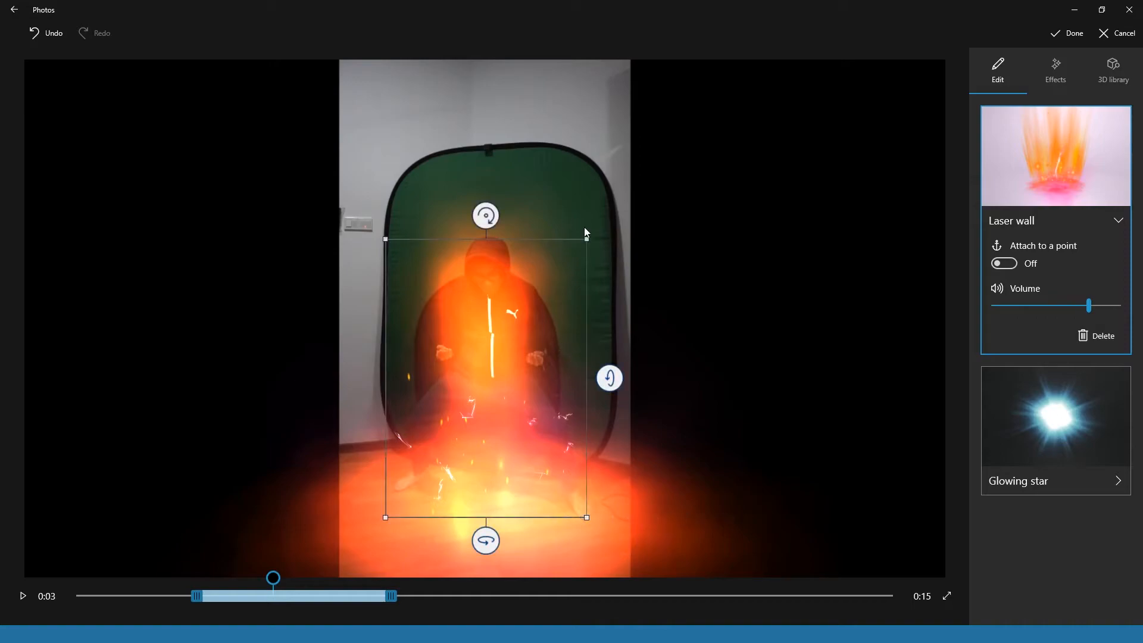
pyautogui.moveTo(587, 238); pyautogui.dragTo(530, 273)
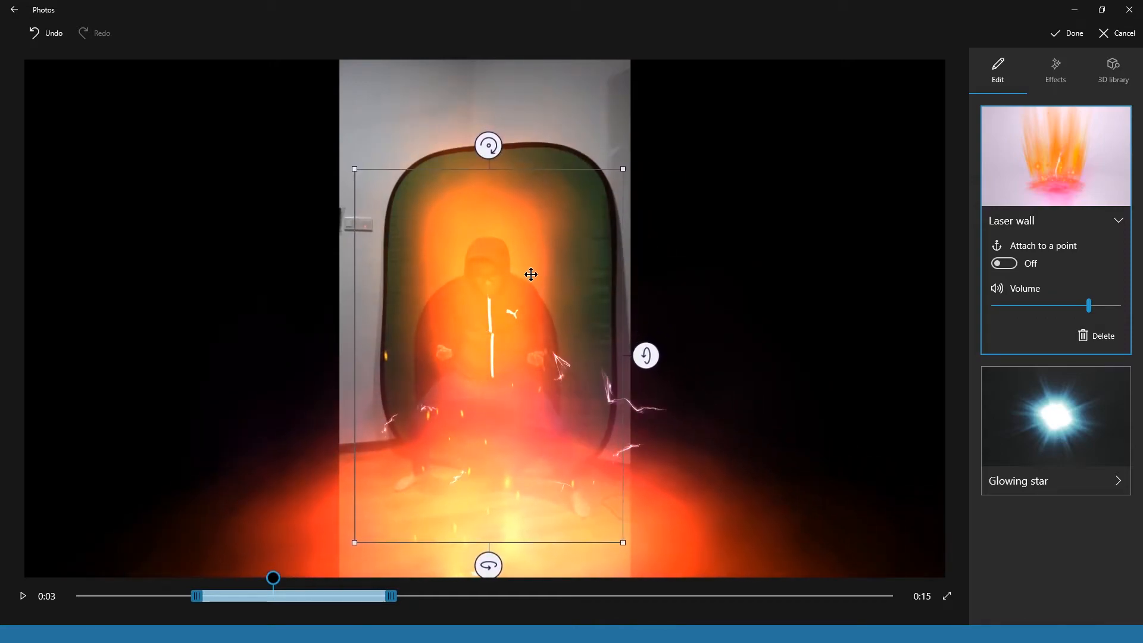
pyautogui.moveTo(646, 344); pyautogui.dragTo(646, 345)
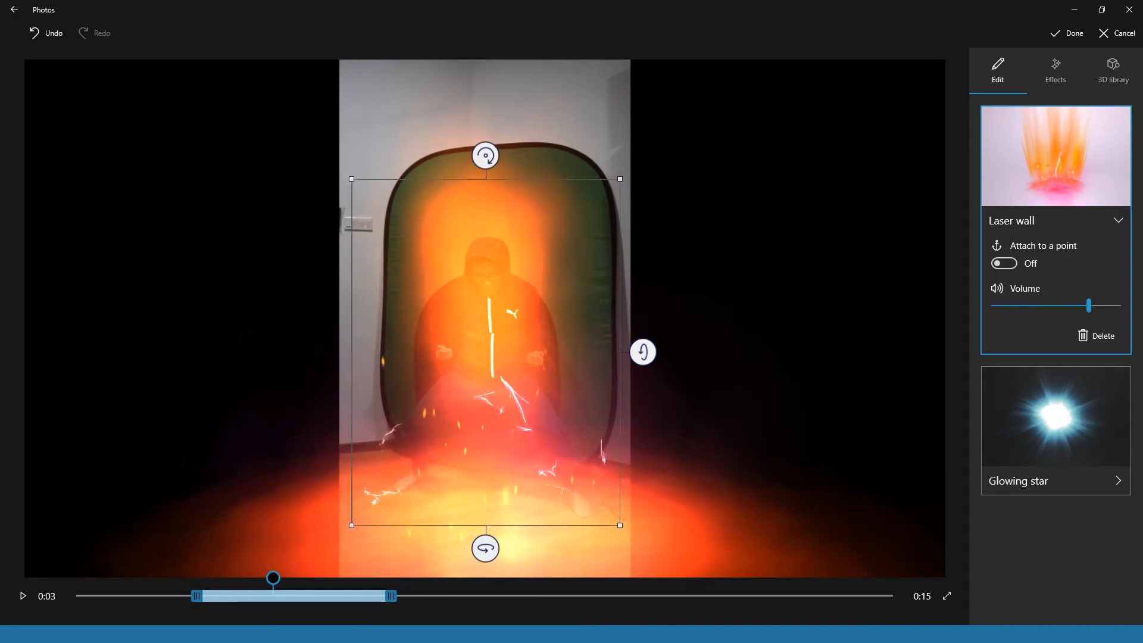
# - Extend the Laser wall effect from shortly after the clip's start to its end at 0:15, apply it and preview the video
pyautogui.moveTo(259, 581); pyautogui.dragTo(105, 584)
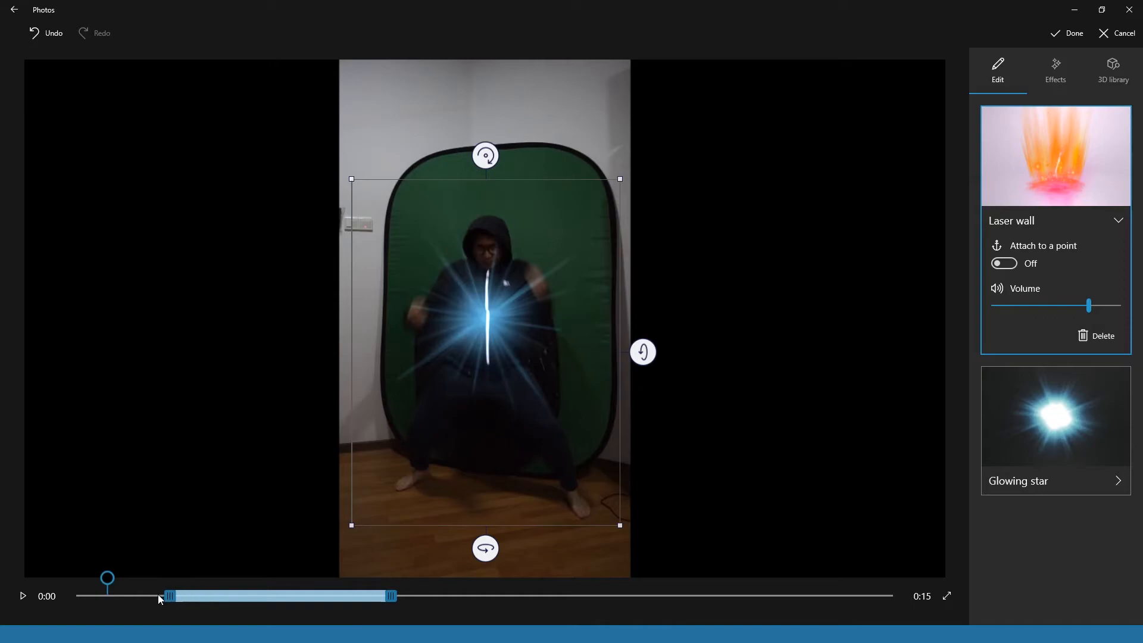
pyautogui.moveTo(107, 598); pyautogui.dragTo(94, 598)
pyautogui.moveTo(390, 599); pyautogui.dragTo(913, 569)
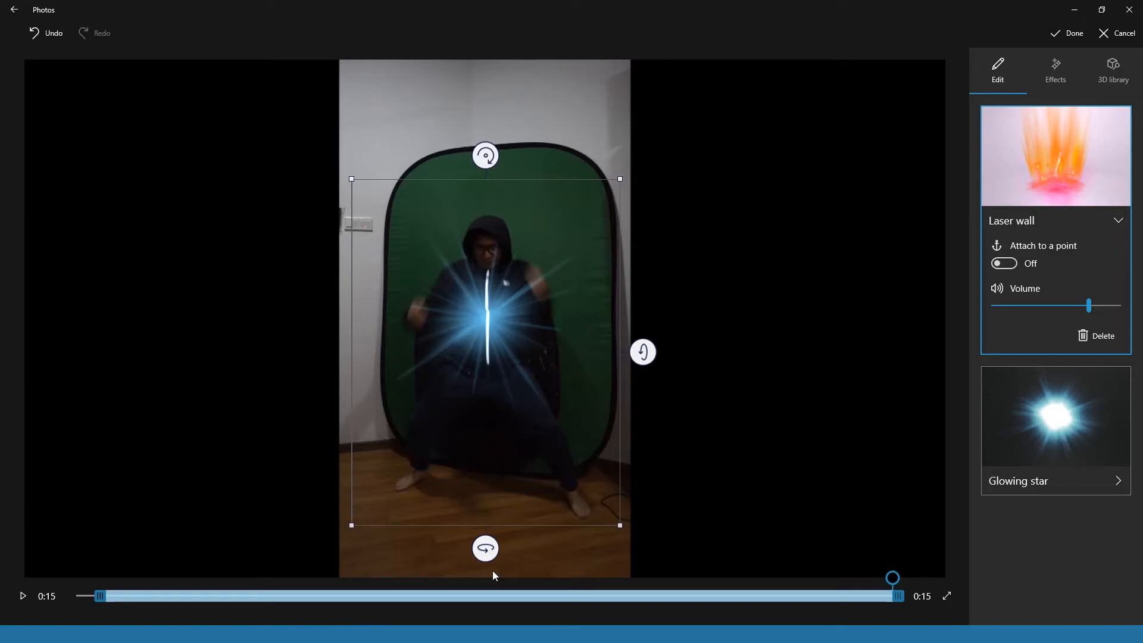
pyautogui.click(1076, 33)
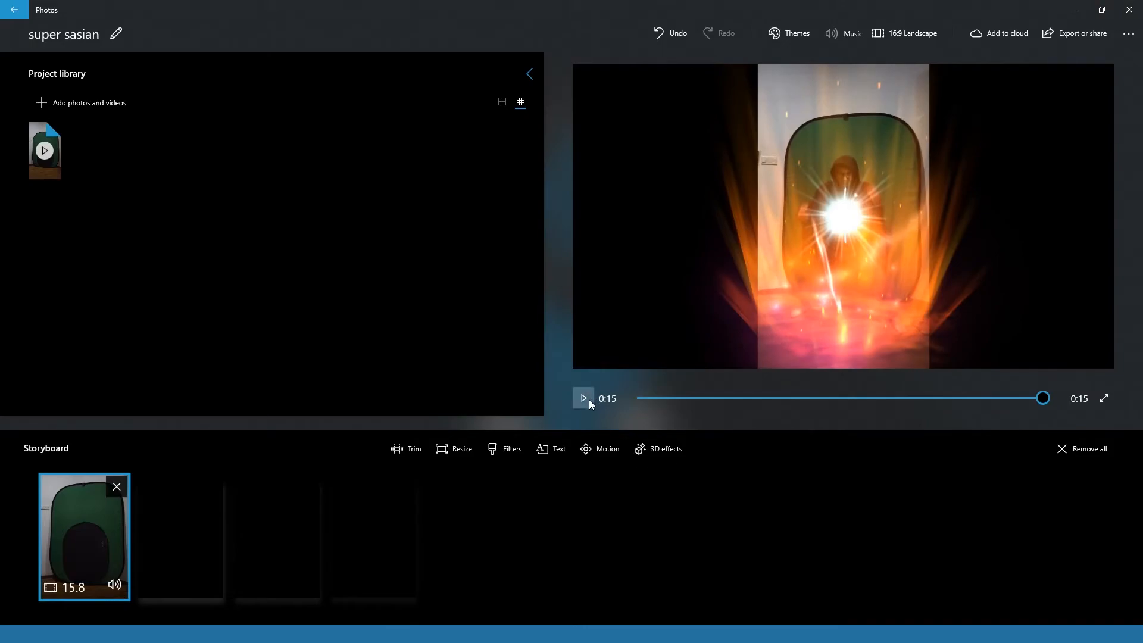
pyautogui.click(585, 399)
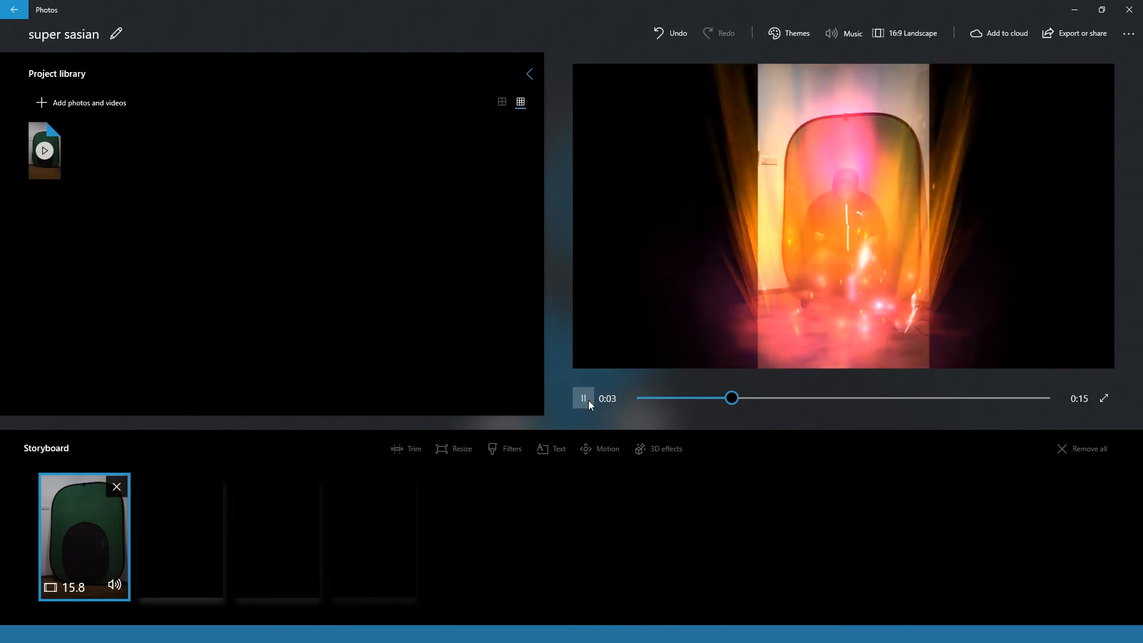
pyautogui.click(588, 400)
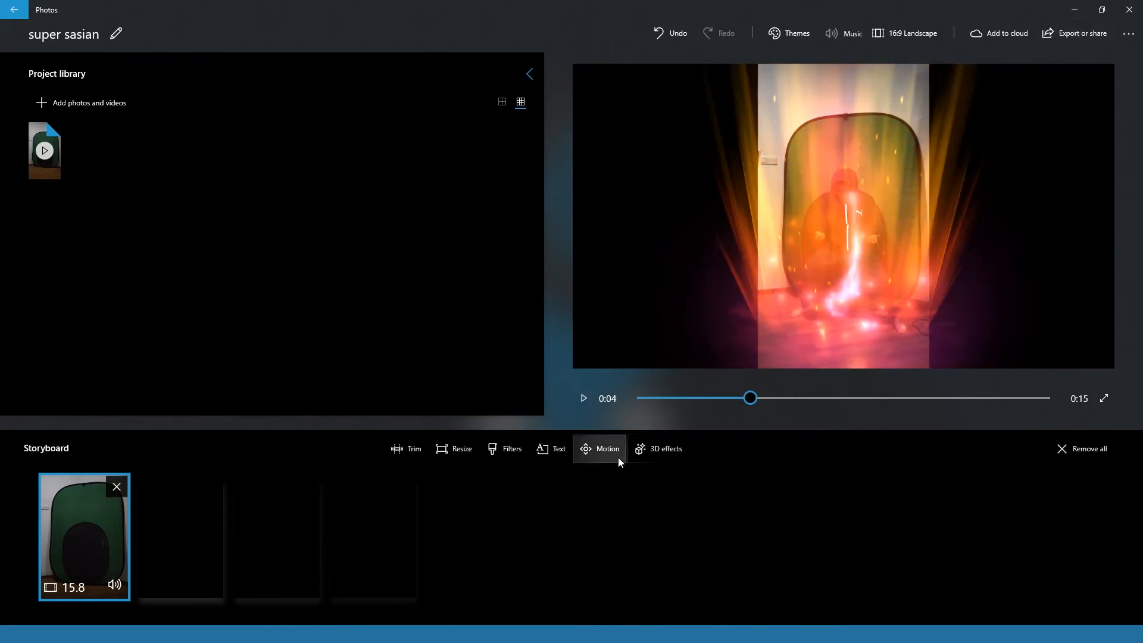
# - Add the Sparking electricity 3D effect to the clip at 0:04
pyautogui.click(660, 450)
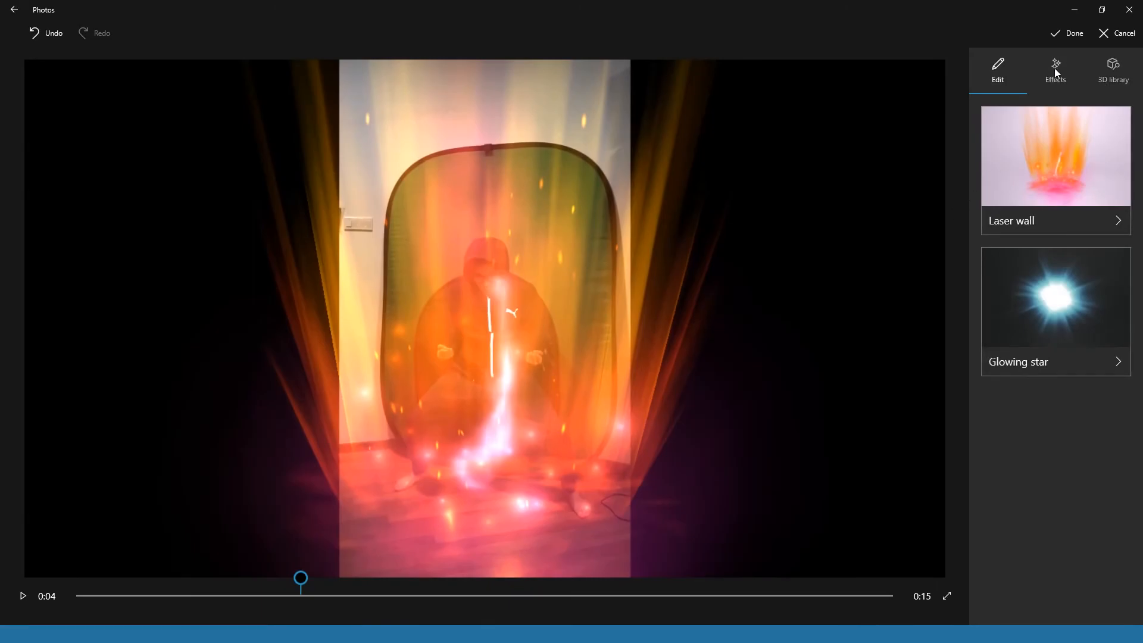
pyautogui.click(1055, 67)
pyautogui.scroll(-10, 1044, 547)
pyautogui.scroll(-15, 1044, 547)
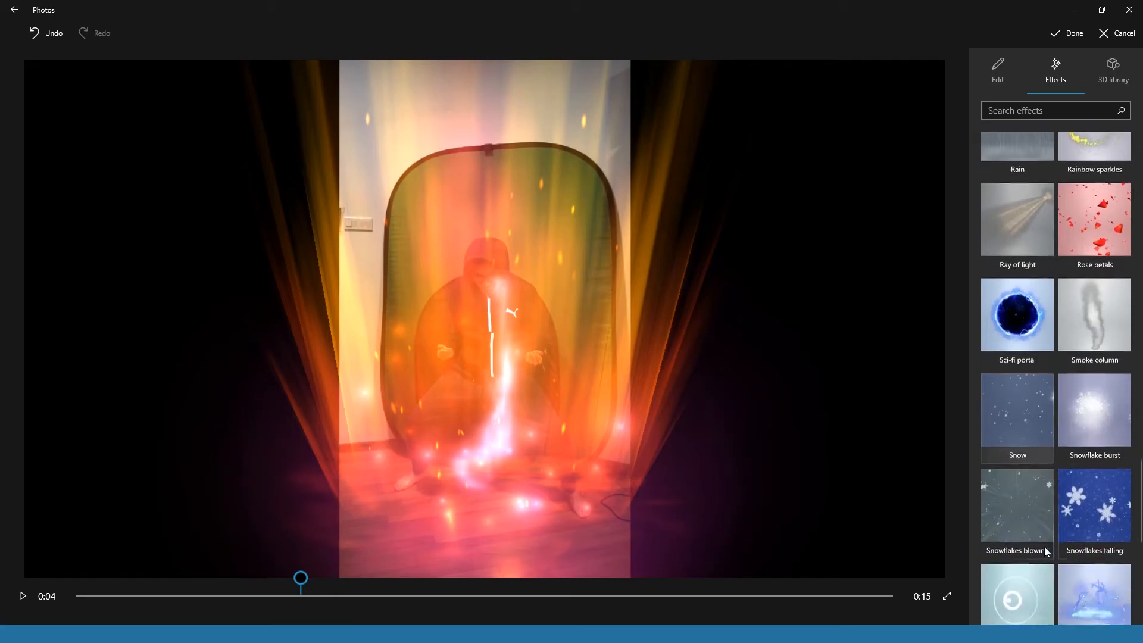
pyautogui.scroll(-6, 1044, 546)
pyautogui.click(1100, 262)
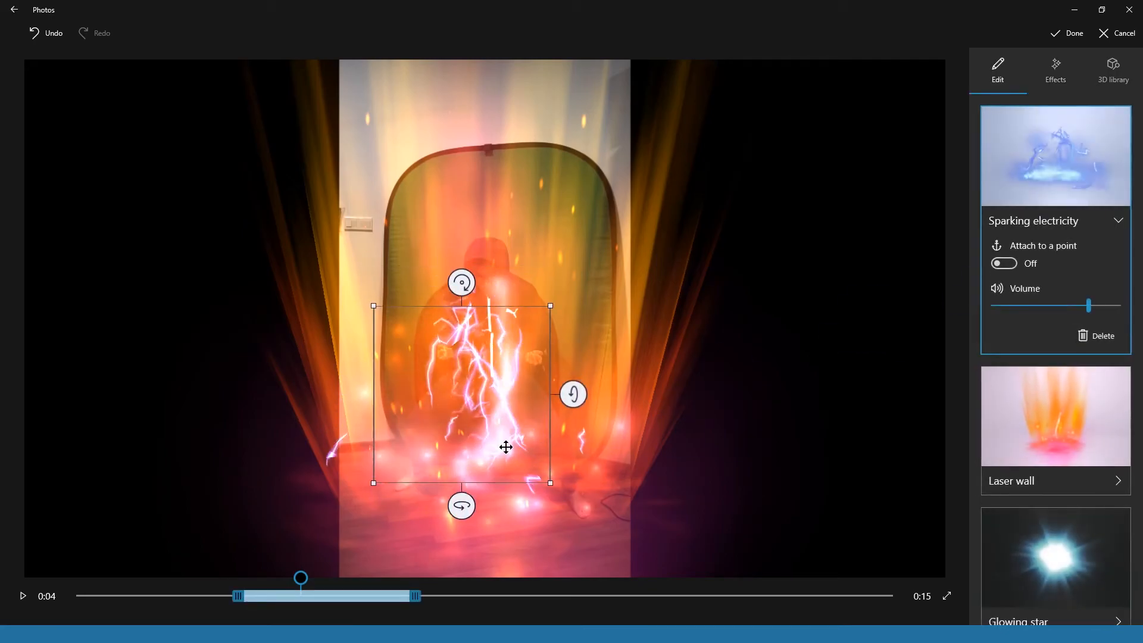
# - Enlarge the Sparking electricity effect to about the width of the green screen and centre it over the crouching man
pyautogui.moveTo(506, 447); pyautogui.dragTo(533, 459)
pyautogui.moveTo(574, 508); pyautogui.dragTo(724, 623)
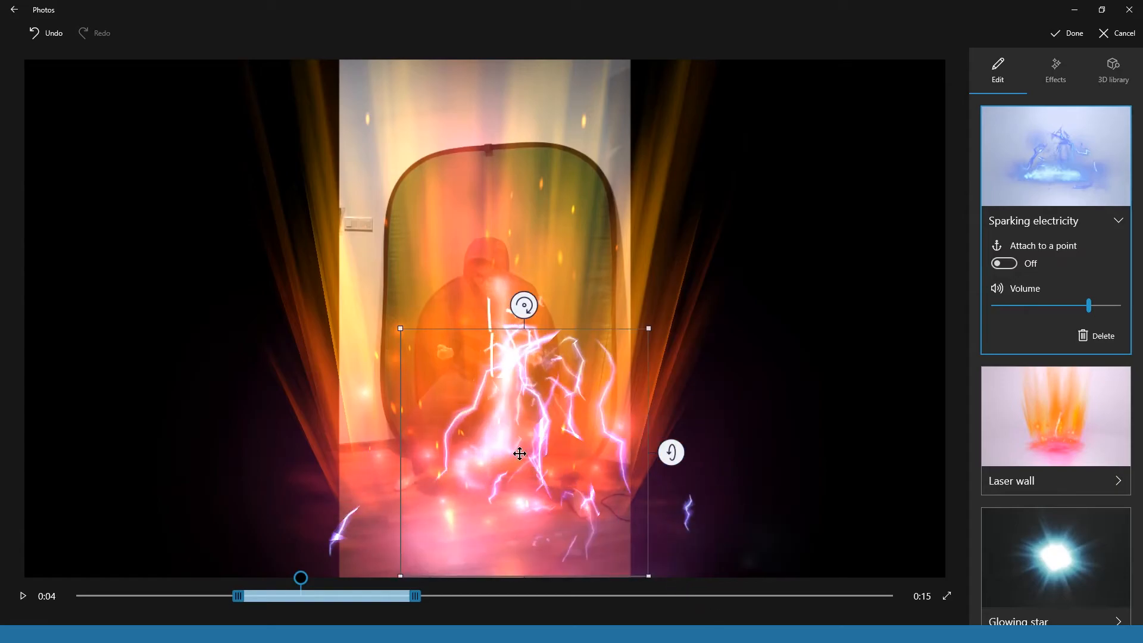
pyautogui.moveTo(520, 454); pyautogui.dragTo(444, 363)
pyautogui.moveTo(324, 485); pyautogui.dragTo(194, 586)
pyautogui.moveTo(387, 481); pyautogui.dragTo(478, 405)
# - Shift the Sparking electricity effect to start at about 0:08, extend it to the clip's end at 0:15 and apply it
pyautogui.moveTo(302, 581); pyautogui.dragTo(539, 581)
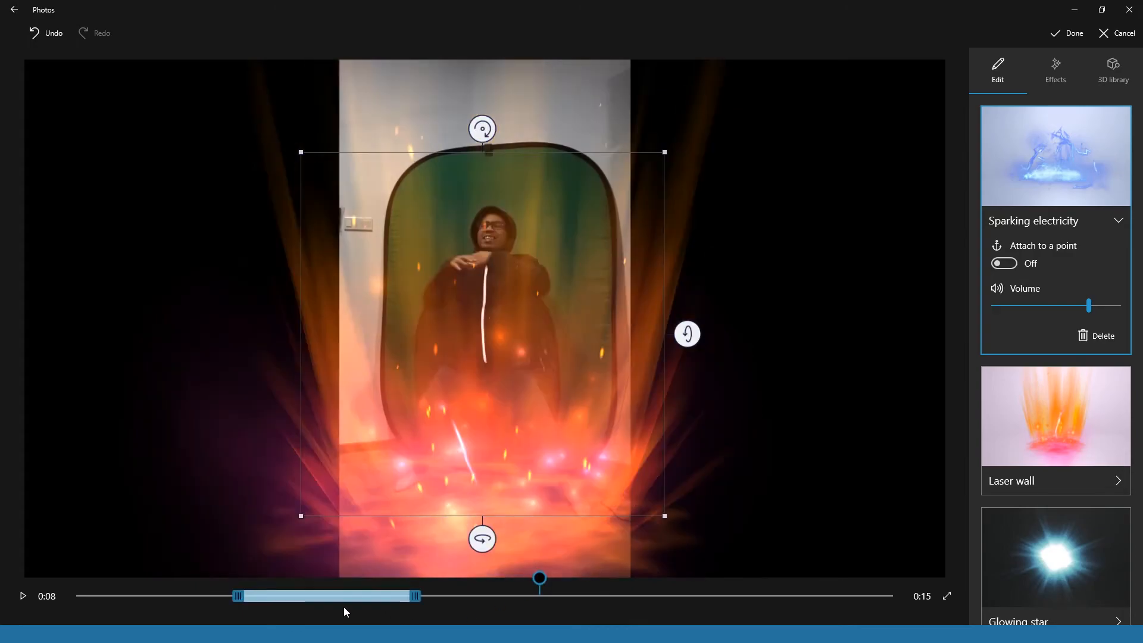
pyautogui.moveTo(297, 596); pyautogui.dragTo(350, 596)
pyautogui.moveTo(541, 591); pyautogui.dragTo(591, 588)
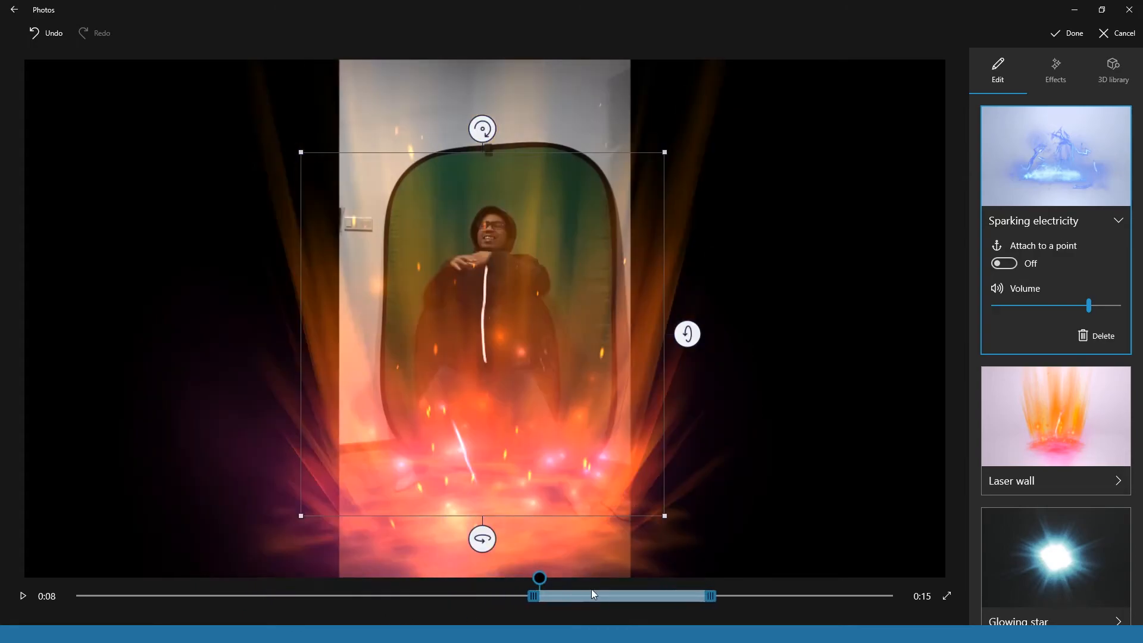
pyautogui.moveTo(717, 596); pyautogui.dragTo(898, 589)
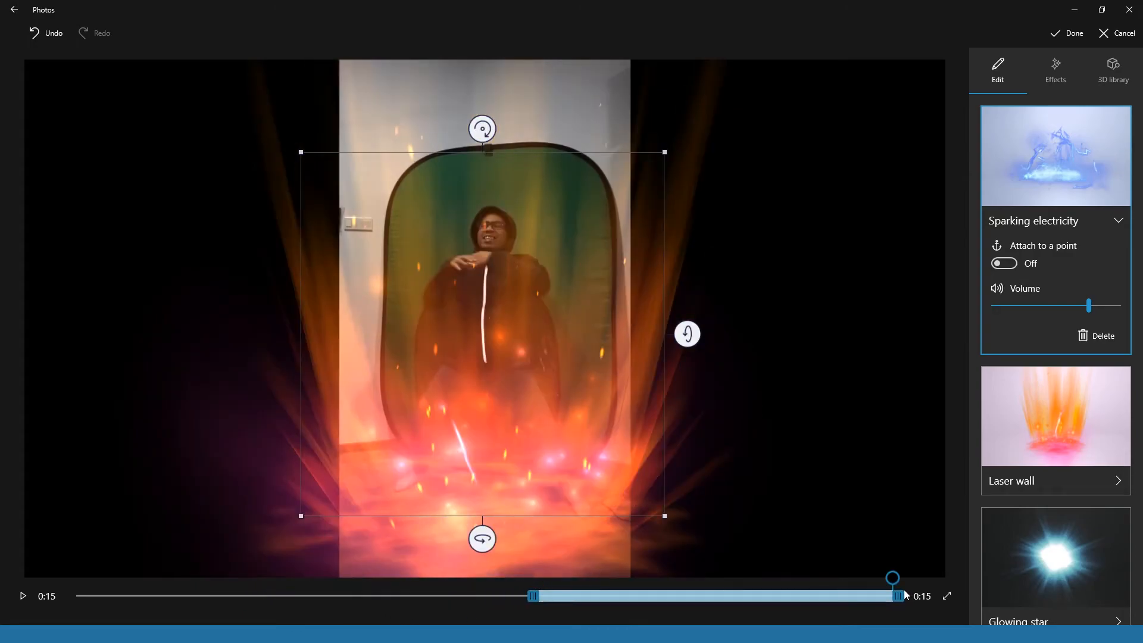
pyautogui.click(1080, 33)
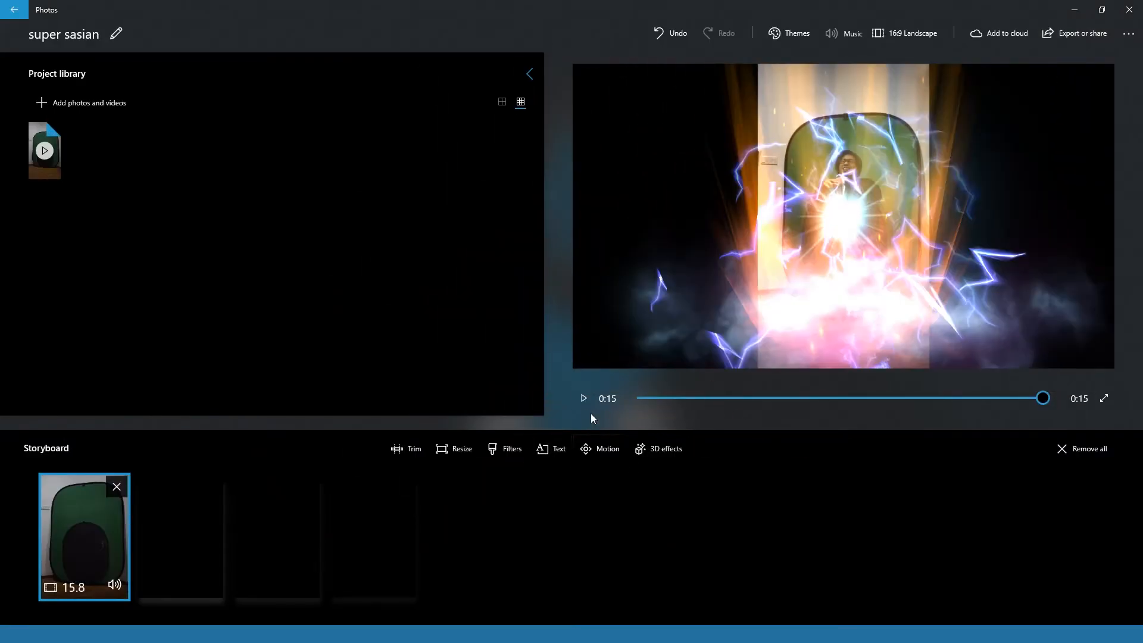
# - Preview the video with its effects and change its aspect ratio to 9:16 portrait
pyautogui.click(584, 405)
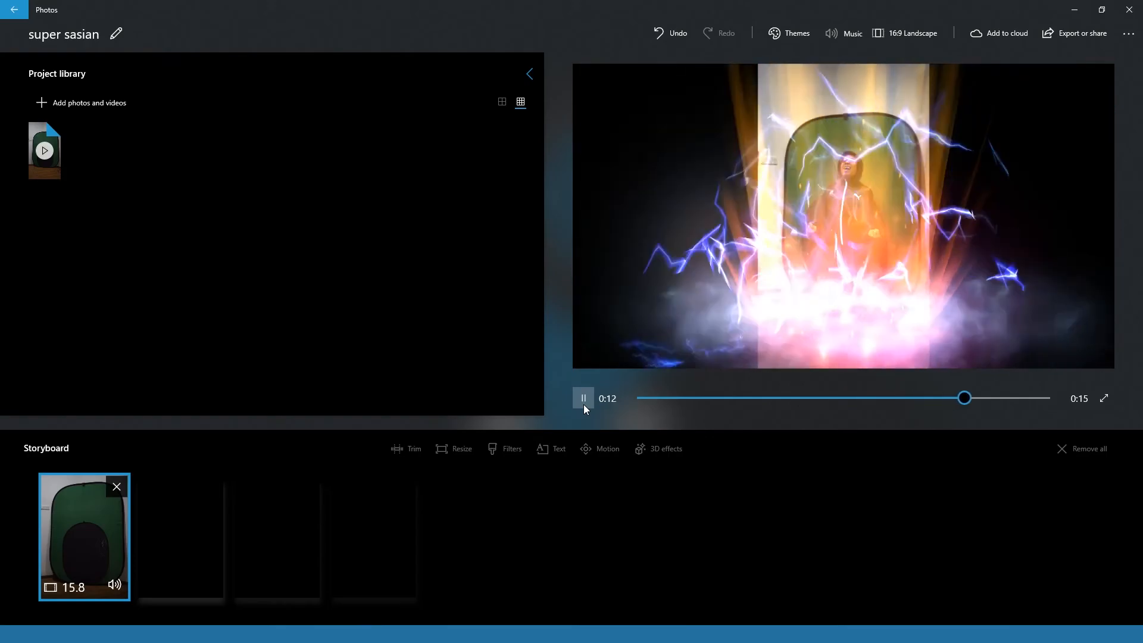
pyautogui.click(584, 398)
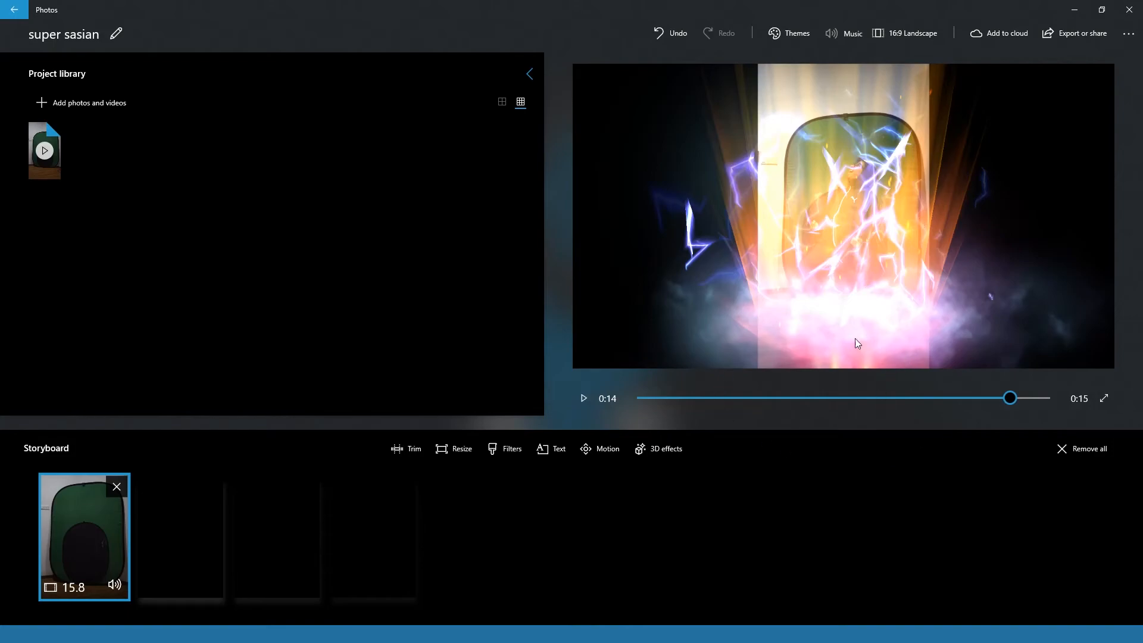
pyautogui.click(906, 41)
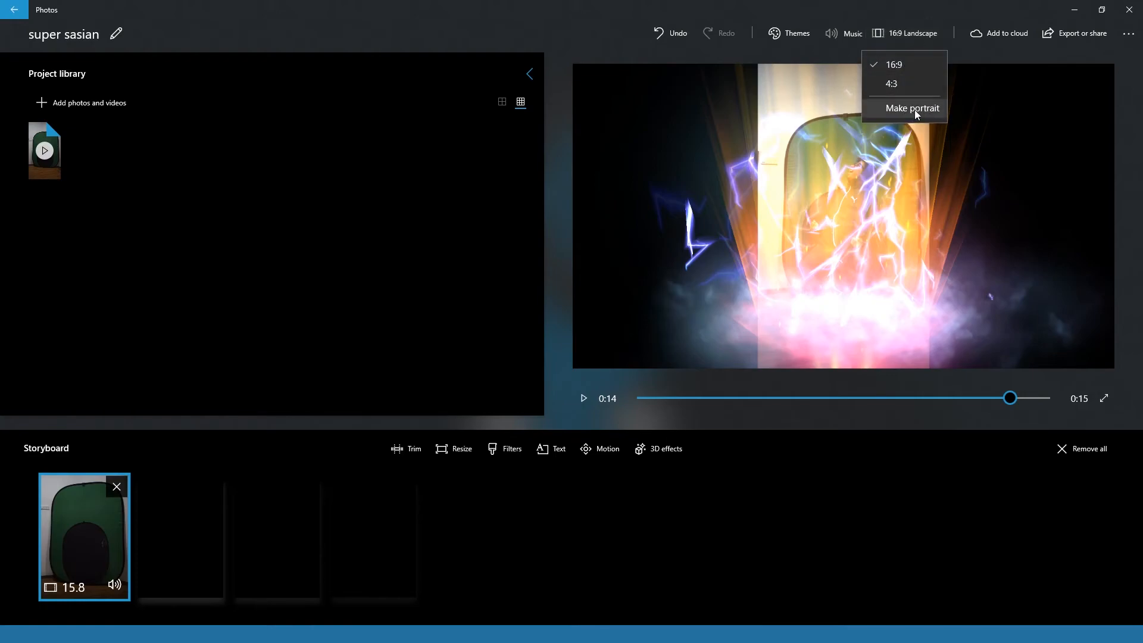
pyautogui.click(932, 113)
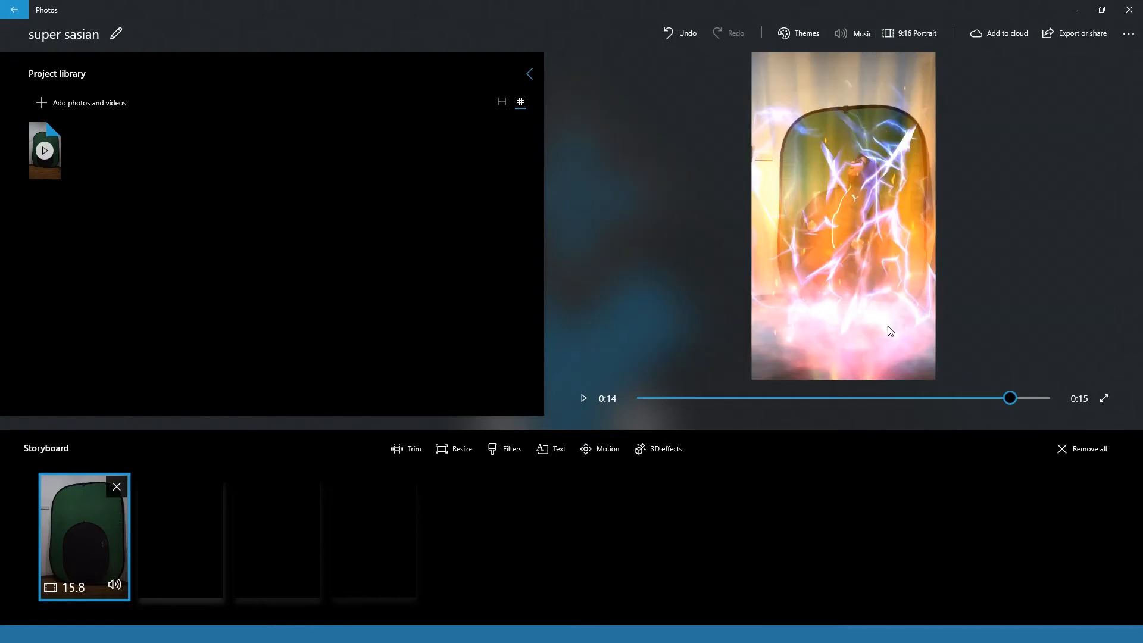
pyautogui.moveTo(1019, 402); pyautogui.dragTo(941, 398)
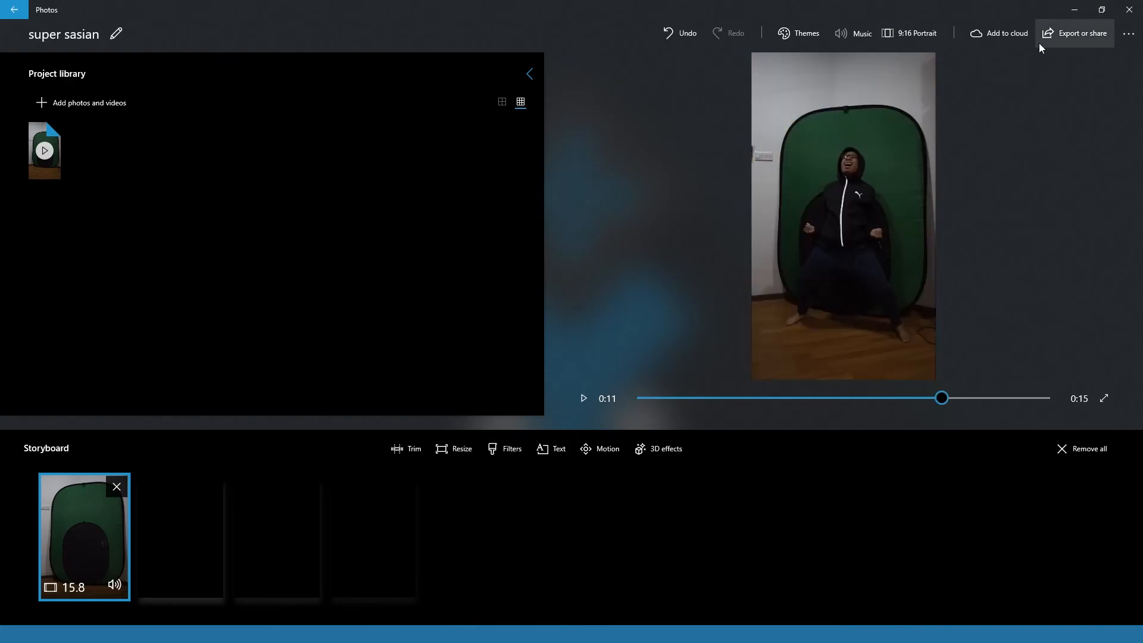
# - Export the video at the medium size for sharing online, and open super sasian_Medium.mp4 to check it
pyautogui.click(1077, 33)
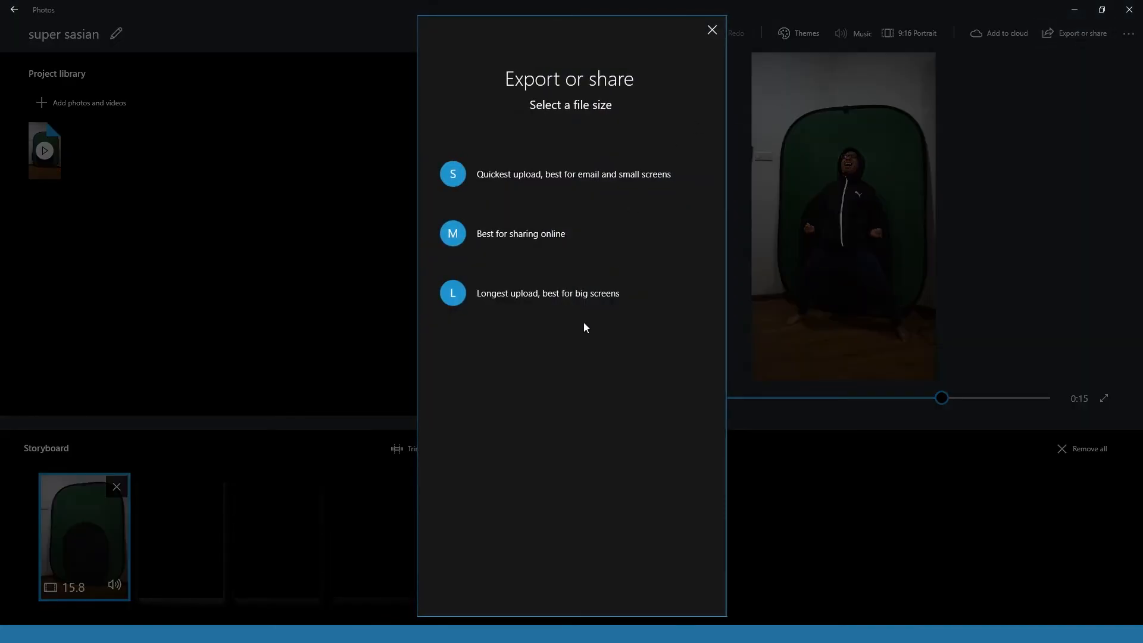
pyautogui.click(459, 235)
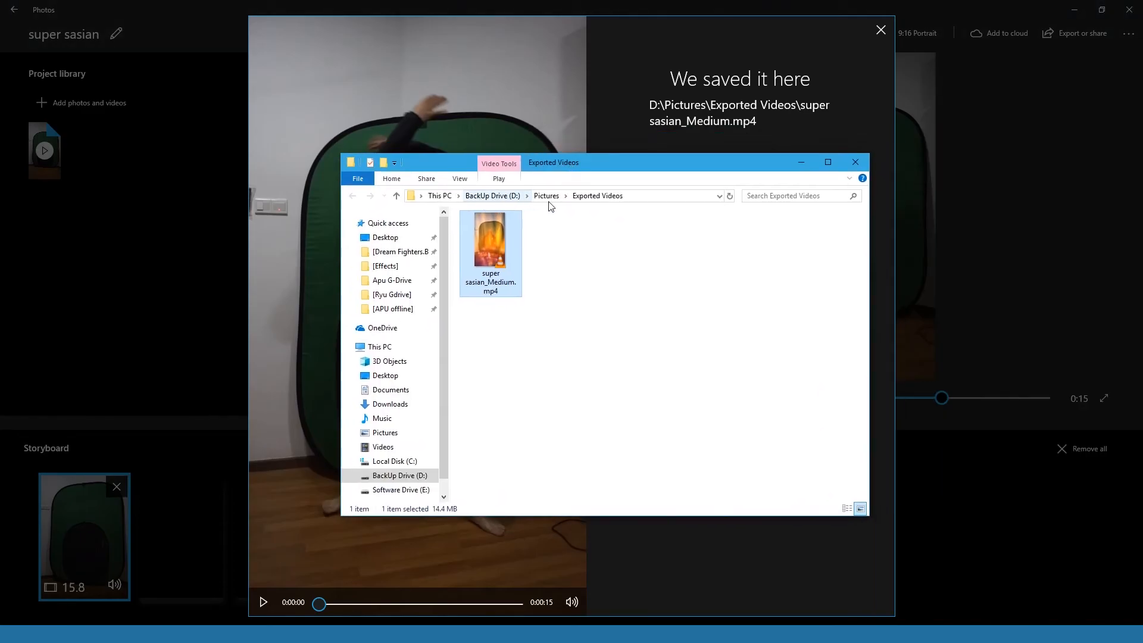
pyautogui.doubleClick(514, 280)
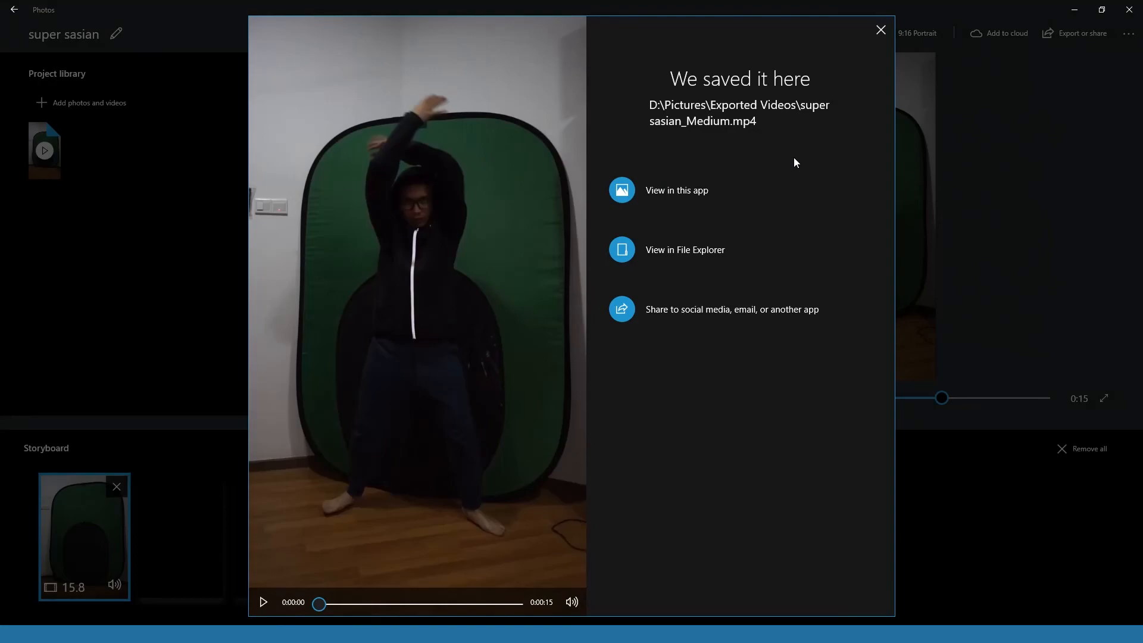
pyautogui.click(871, 35)
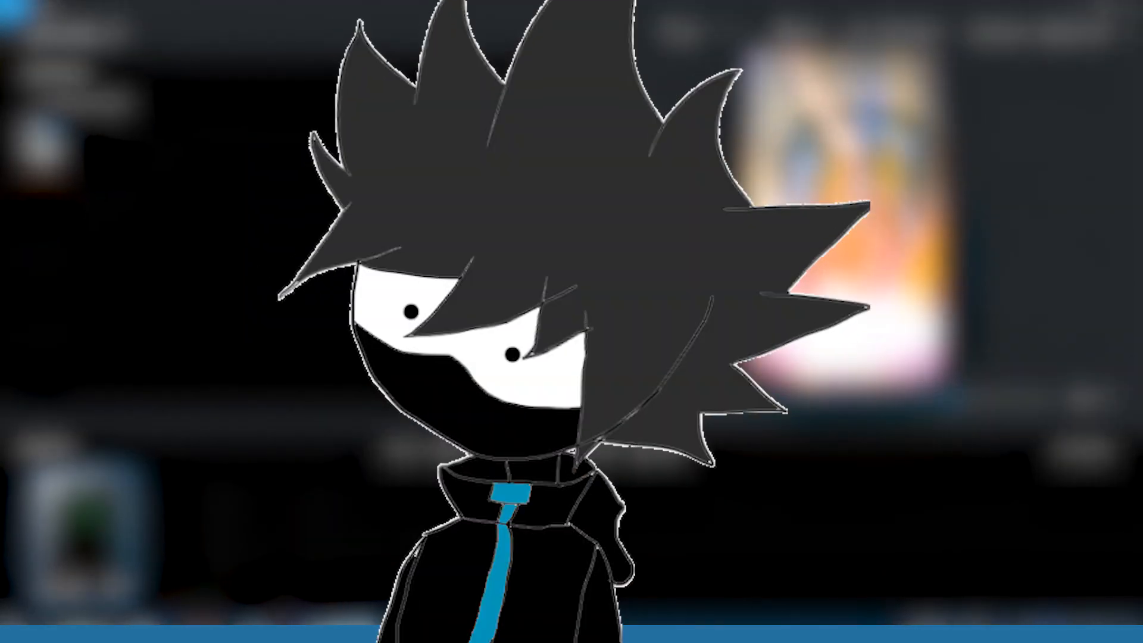